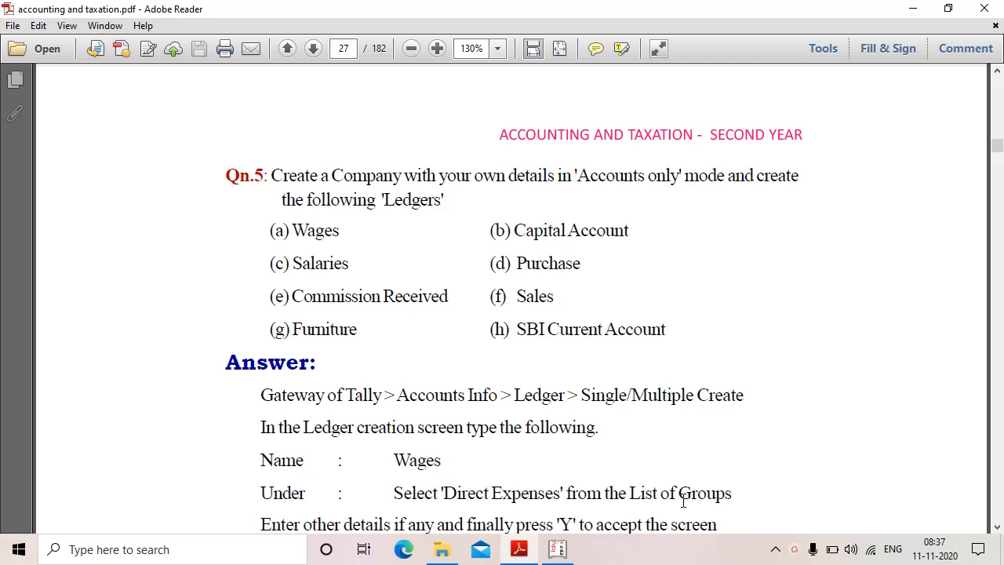
Step: Read Qn.5 in the accounting and taxation PDF, covering the ledgers required and the answer's creation procedure
{"action": "scroll", "coordinate": [649, 491], "scroll_direction": "up", "scroll_amount": 10}
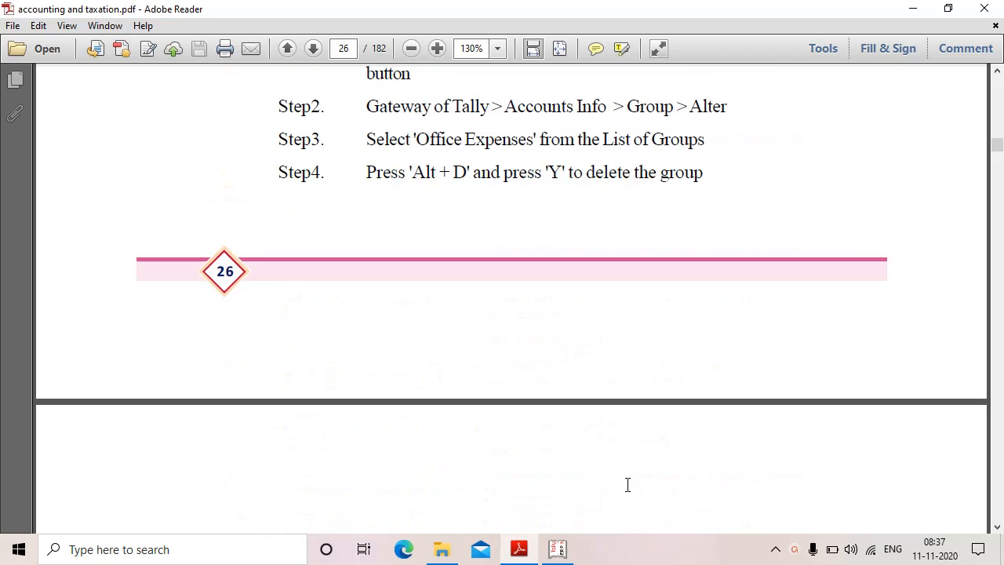
{"action": "scroll", "coordinate": [627, 484], "scroll_direction": "down", "scroll_amount": 8}
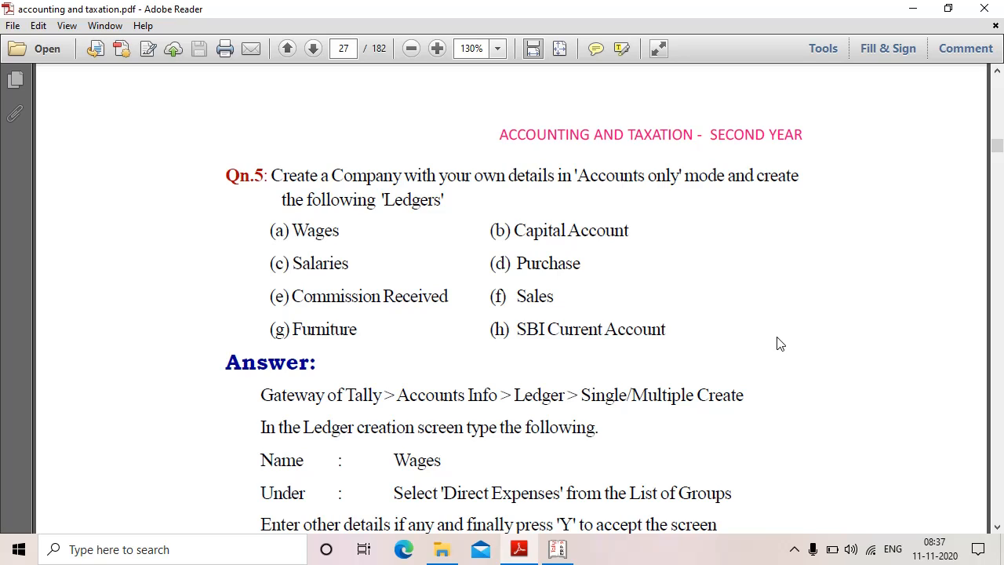
{"action": "scroll", "coordinate": [778, 343], "scroll_direction": "down", "scroll_amount": 1}
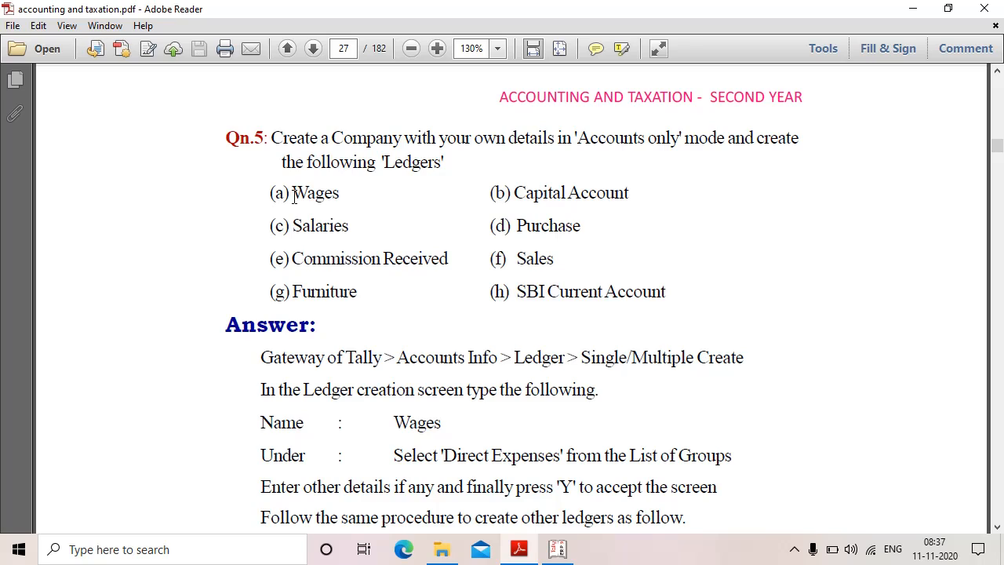
{"action": "left_click_drag", "start_coordinate": [295, 196], "coordinate": [472, 166]}
{"action": "left_click", "coordinate": [339, 201]}
{"action": "scroll", "coordinate": [697, 393], "scroll_direction": "down", "scroll_amount": 4}
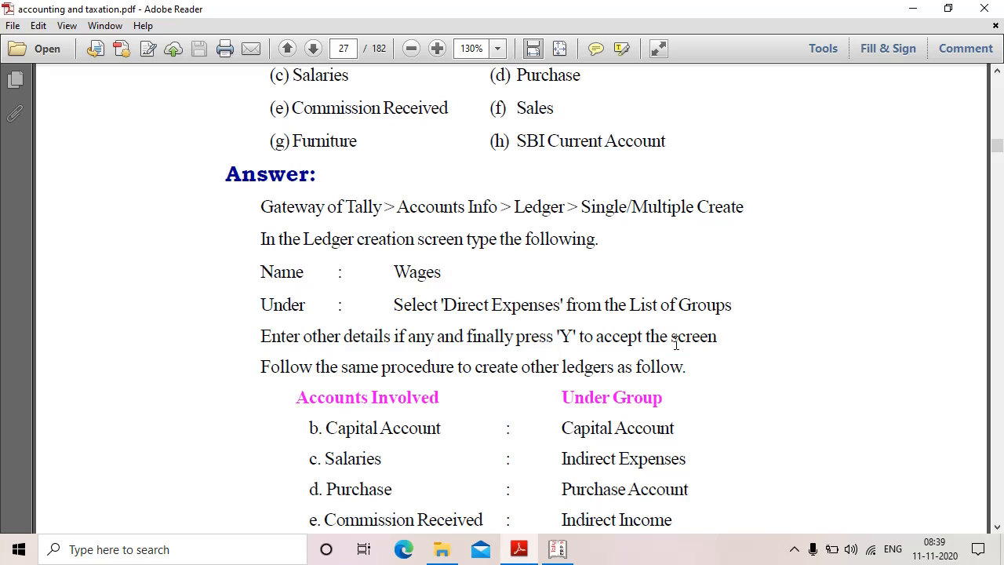
{"action": "scroll", "coordinate": [677, 343], "scroll_direction": "down", "scroll_amount": 1}
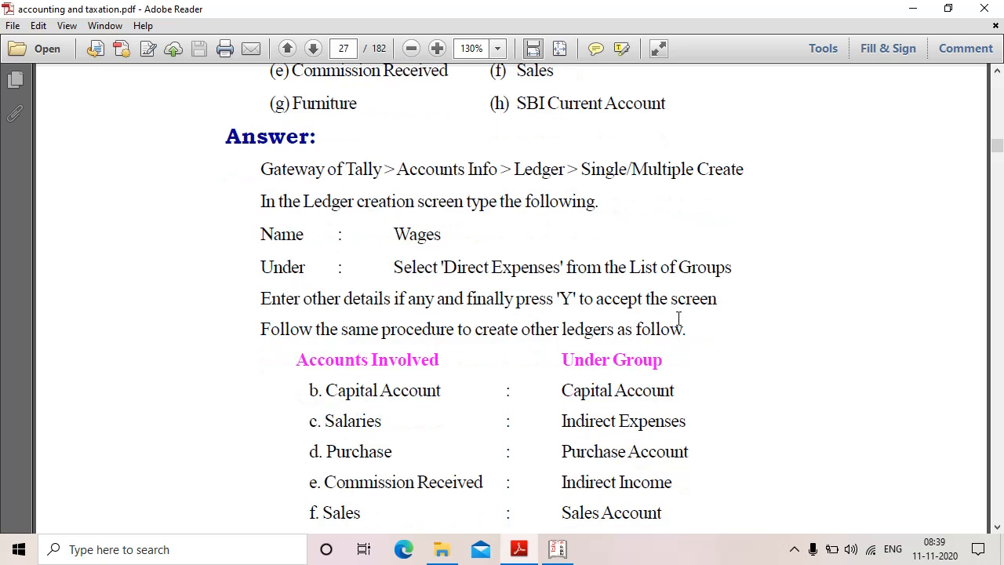
Step: Switch to Tally.ERP 9 and open the creation form for a single ledger under Accounts Info
{"action": "left_click", "coordinate": [560, 550]}
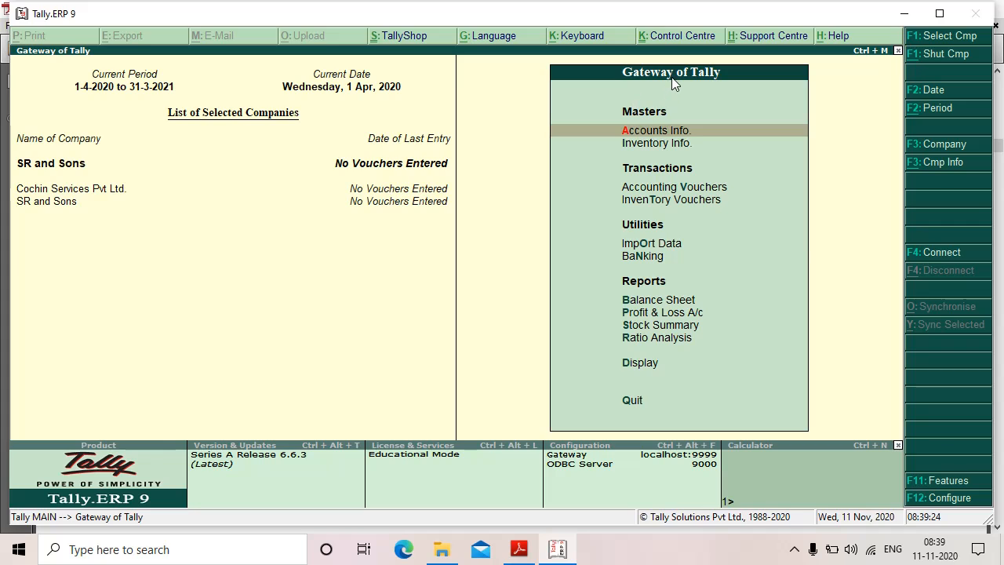
{"action": "left_click", "coordinate": [657, 132]}
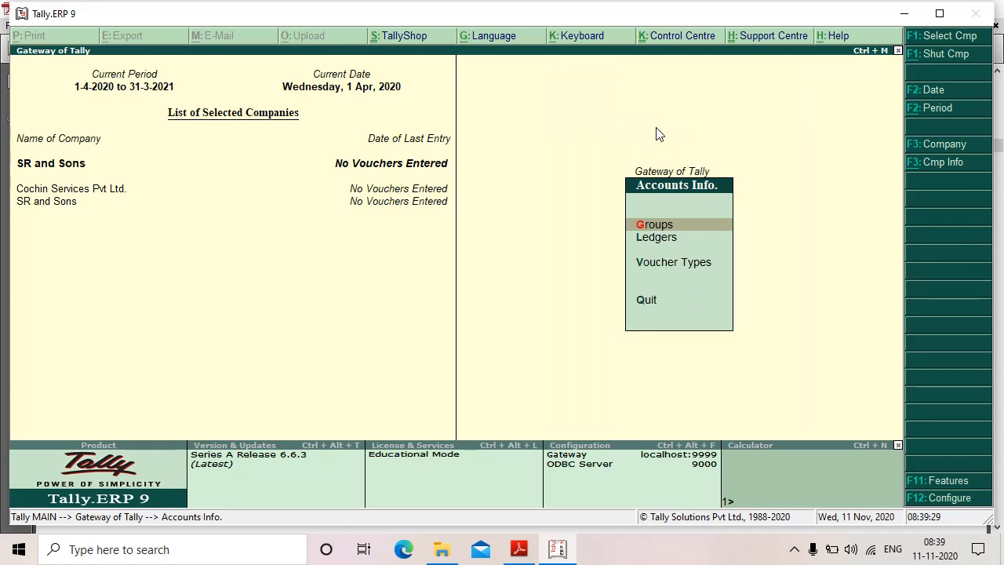
{"action": "left_click", "coordinate": [645, 244]}
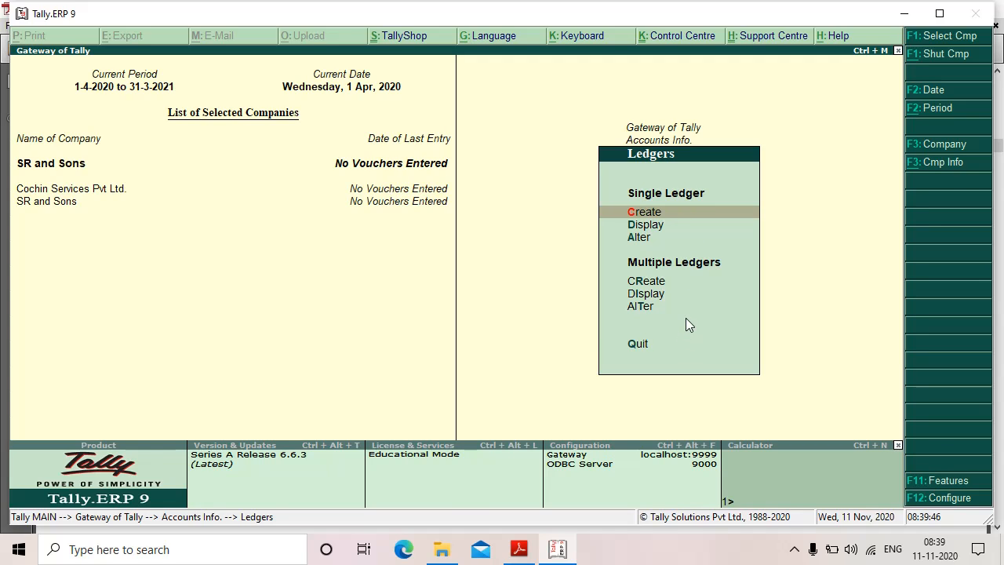
{"action": "left_click", "coordinate": [643, 211]}
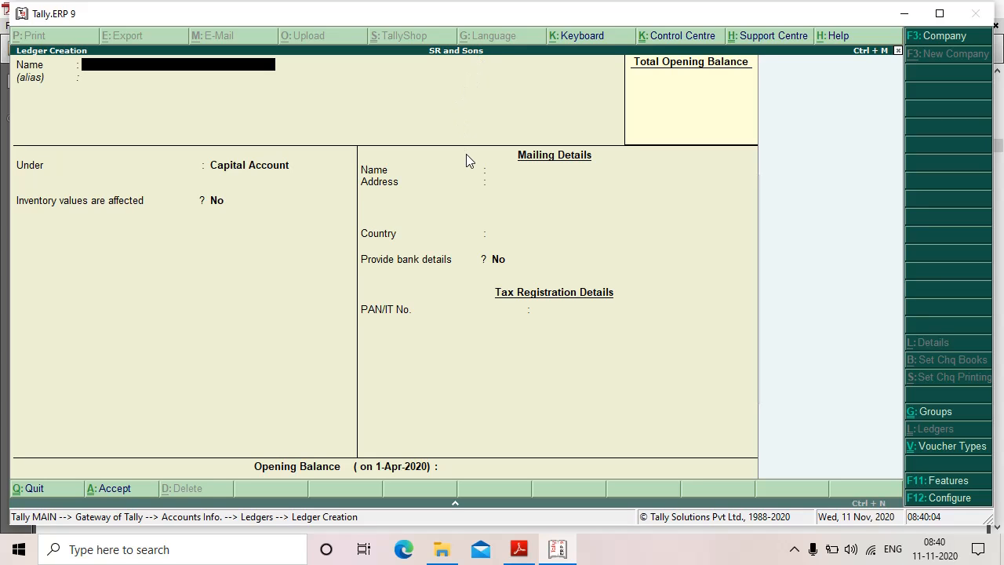
Step: Switch to Adobe Reader and check the name and parent group specified for the first ledger in the Qn.5 answer
{"action": "left_click", "coordinate": [514, 558]}
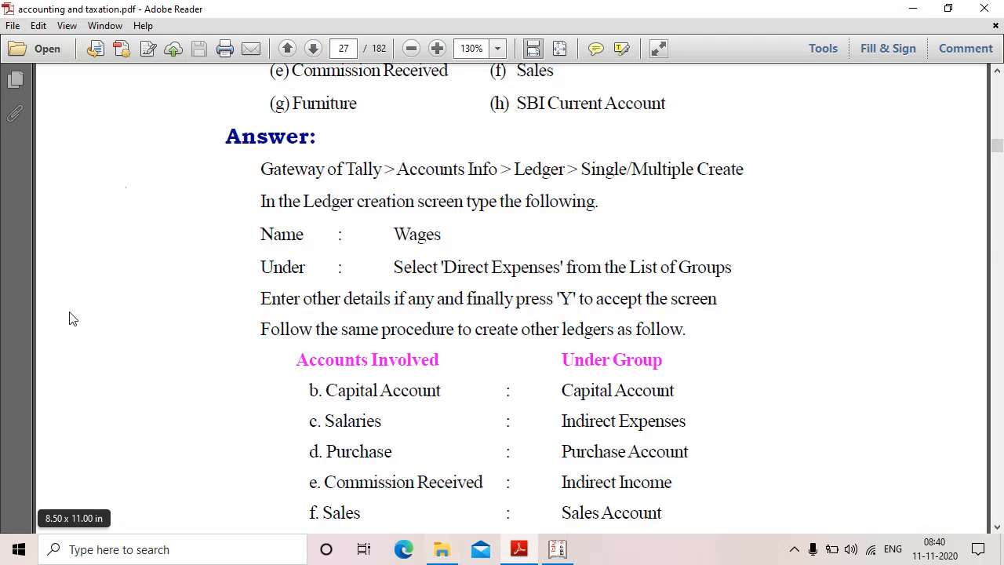
{"action": "scroll", "coordinate": [554, 326], "scroll_direction": "up", "scroll_amount": 2}
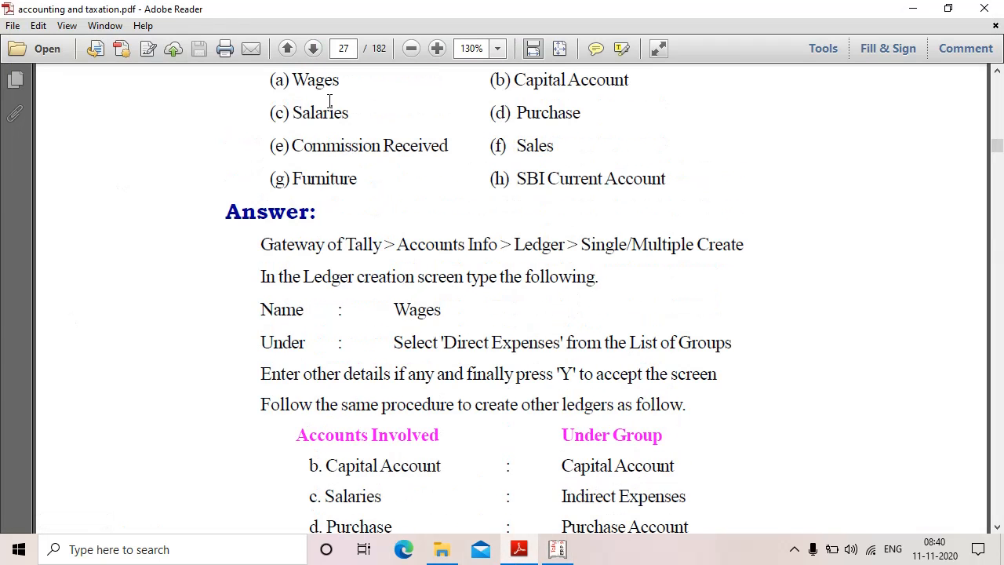
{"action": "double_click", "coordinate": [290, 79]}
{"action": "left_click", "coordinate": [381, 96]}
{"action": "left_click_drag", "start_coordinate": [385, 306], "coordinate": [472, 317]}
{"action": "left_click", "coordinate": [471, 317]}
{"action": "scroll", "coordinate": [439, 406], "scroll_direction": "down", "scroll_amount": 2}
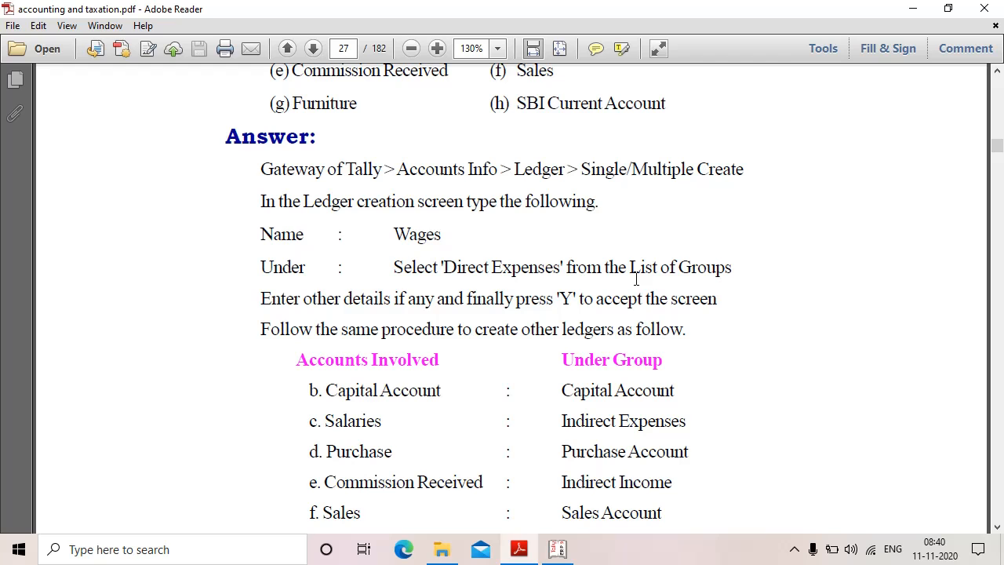
Step: Back in Tally.ERP 9, name the new ledger Wages and place it under the Direct Expenses group
{"action": "left_click", "coordinate": [524, 556]}
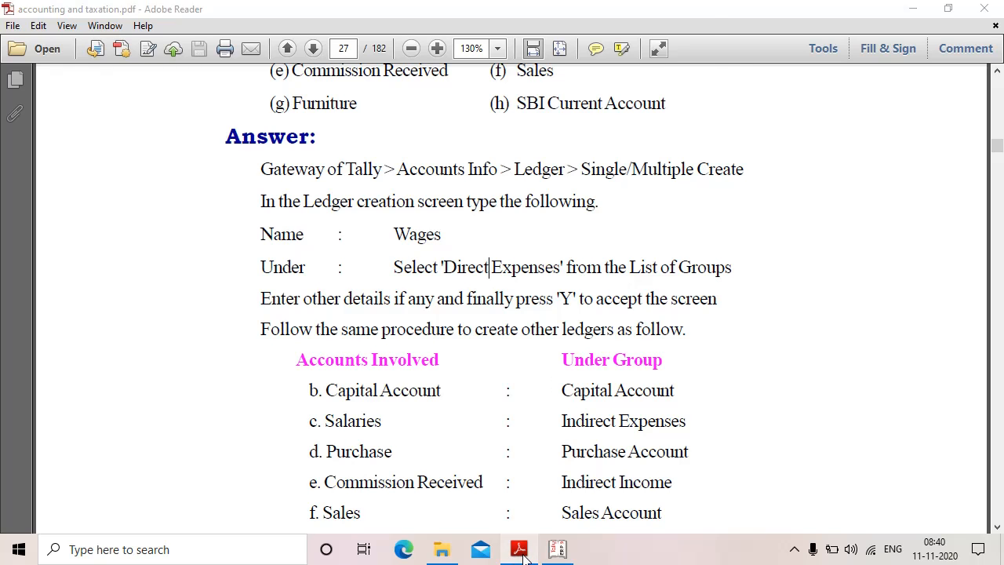
{"action": "type", "text": "Wages"}
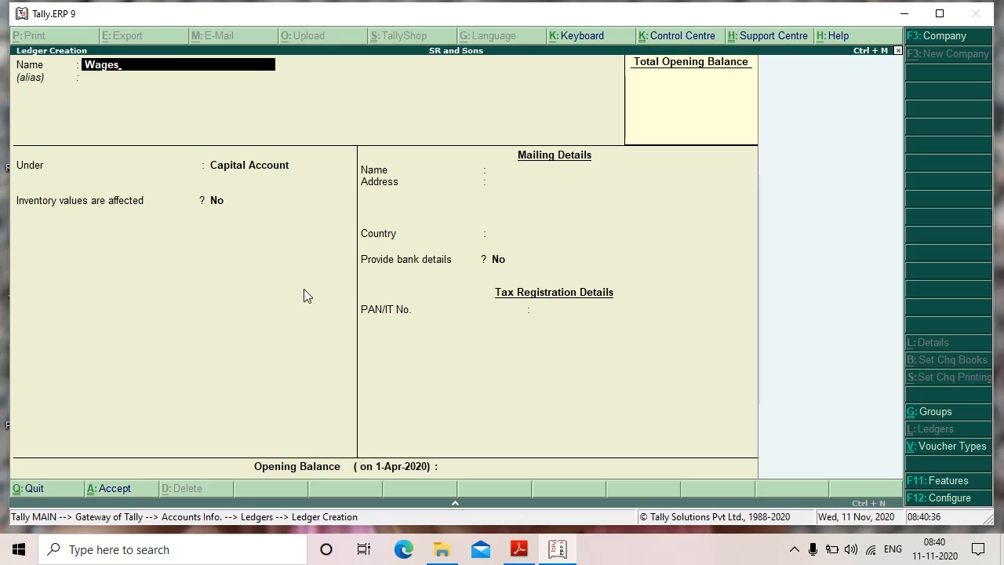
{"action": "key", "text": "Return"}
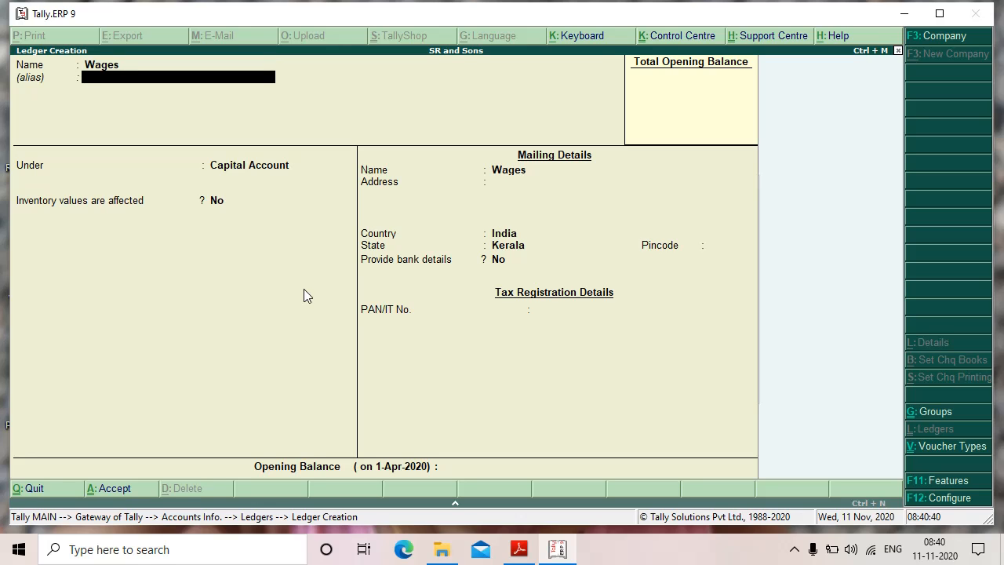
{"action": "key", "text": "Return"}
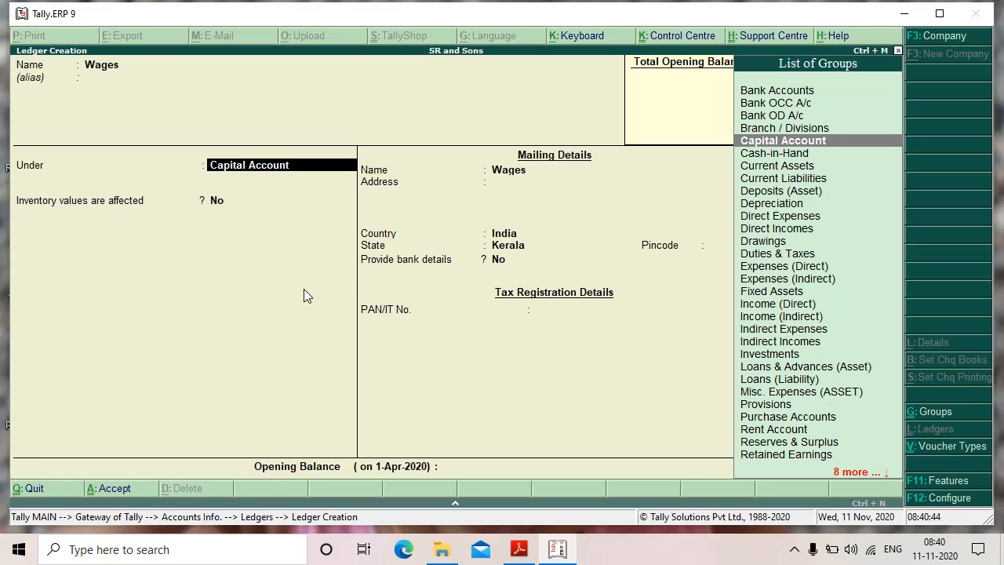
{"action": "type", "text": "D"}
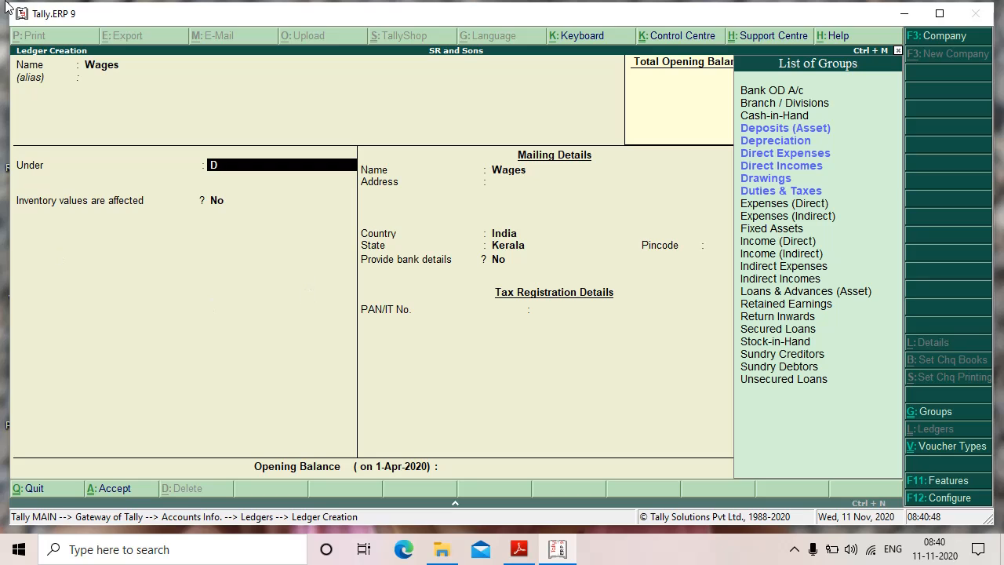
{"action": "left_click", "coordinate": [777, 154]}
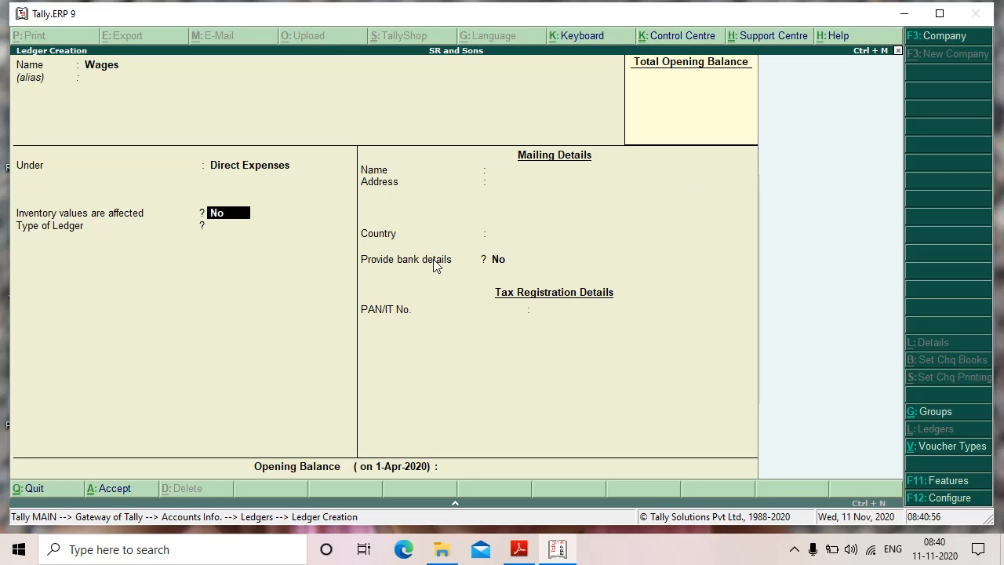
Step: Keep inventory values affected at No, set the ledger type to Not Applicable, and save the Wages ledger without an opening balance
{"action": "key", "text": "Return"}
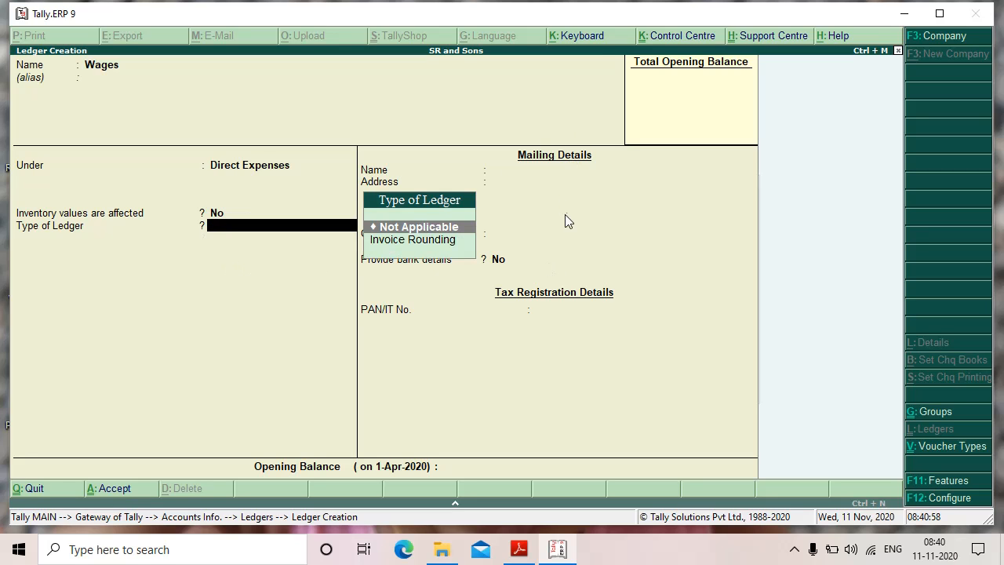
{"action": "key", "text": "Return"}
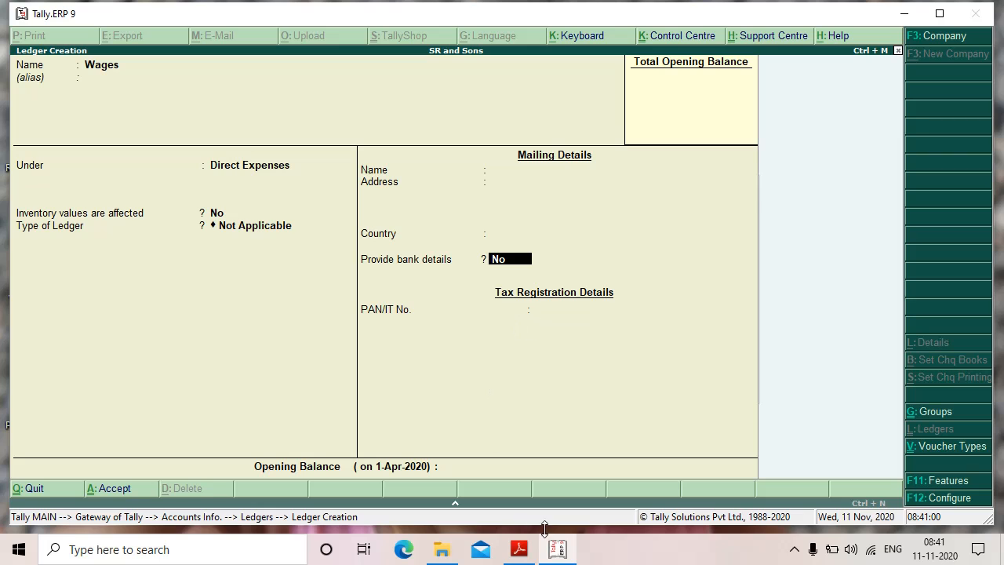
{"action": "left_click", "coordinate": [518, 550]}
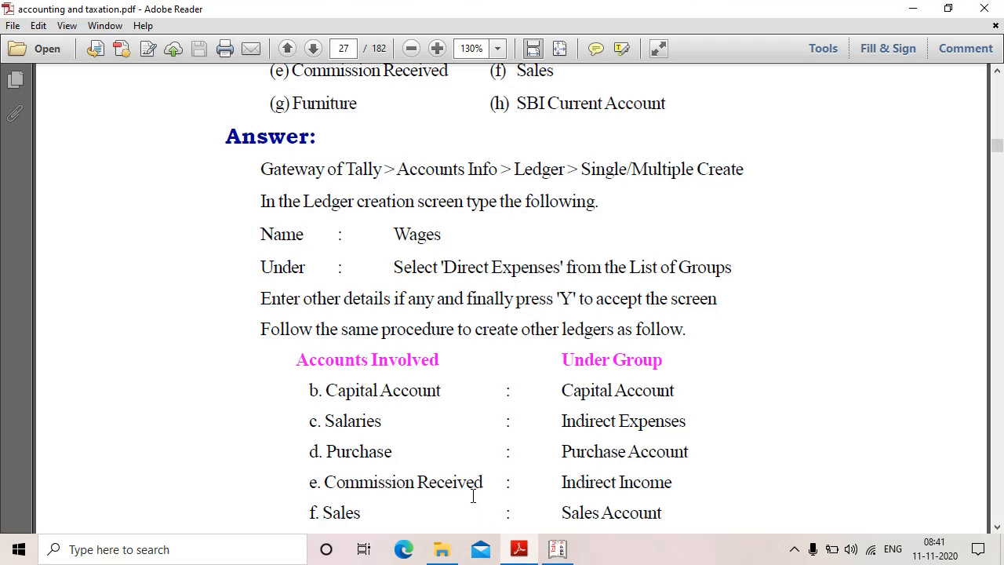
{"action": "scroll", "coordinate": [624, 371], "scroll_direction": "down", "scroll_amount": 1}
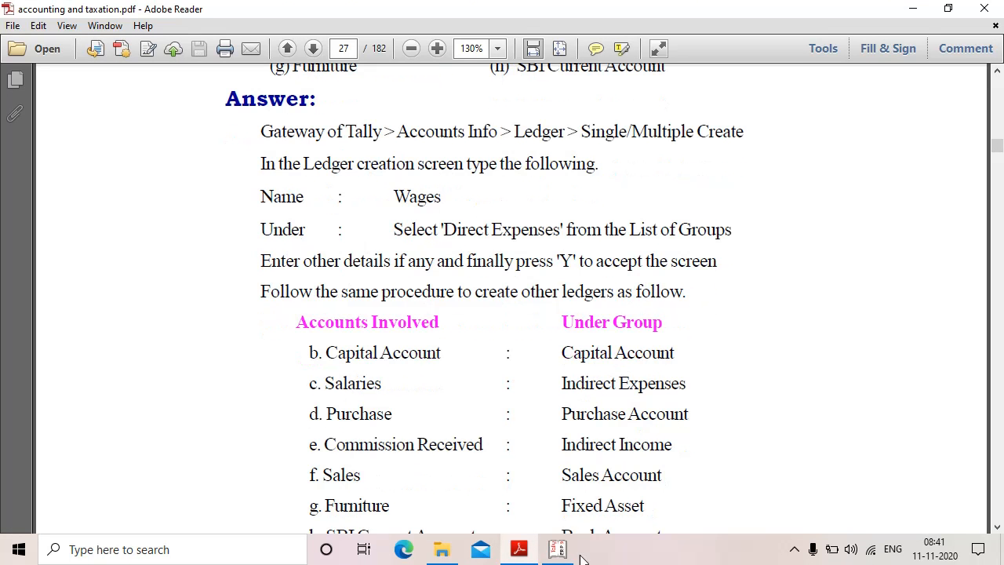
{"action": "left_click", "coordinate": [515, 554]}
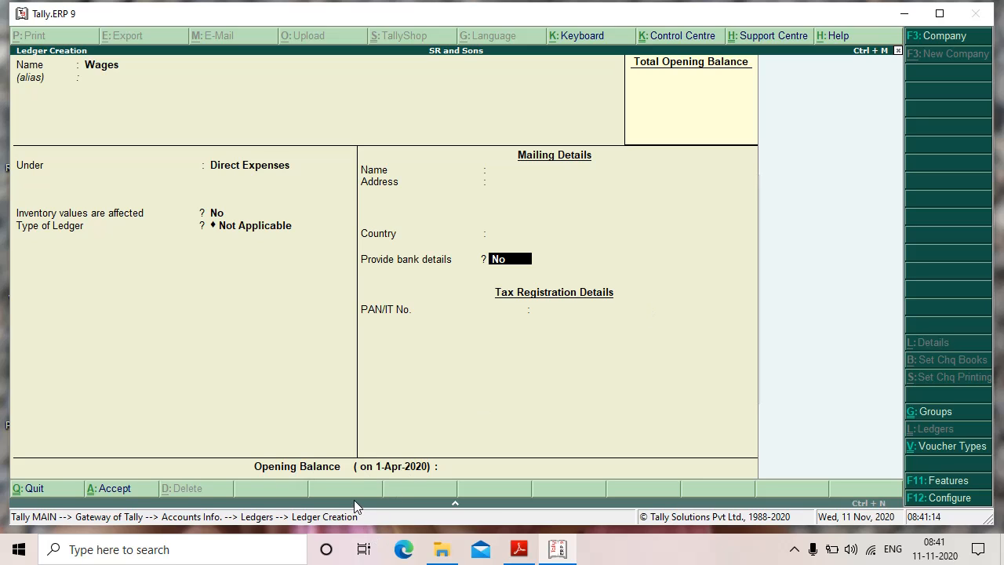
{"action": "key", "text": "Return"}
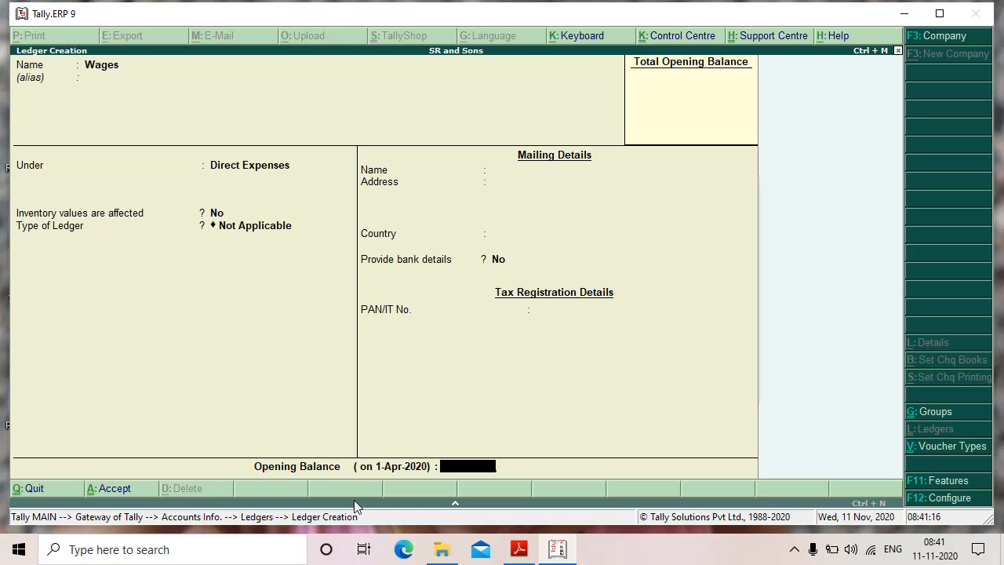
{"action": "key", "text": "Return"}
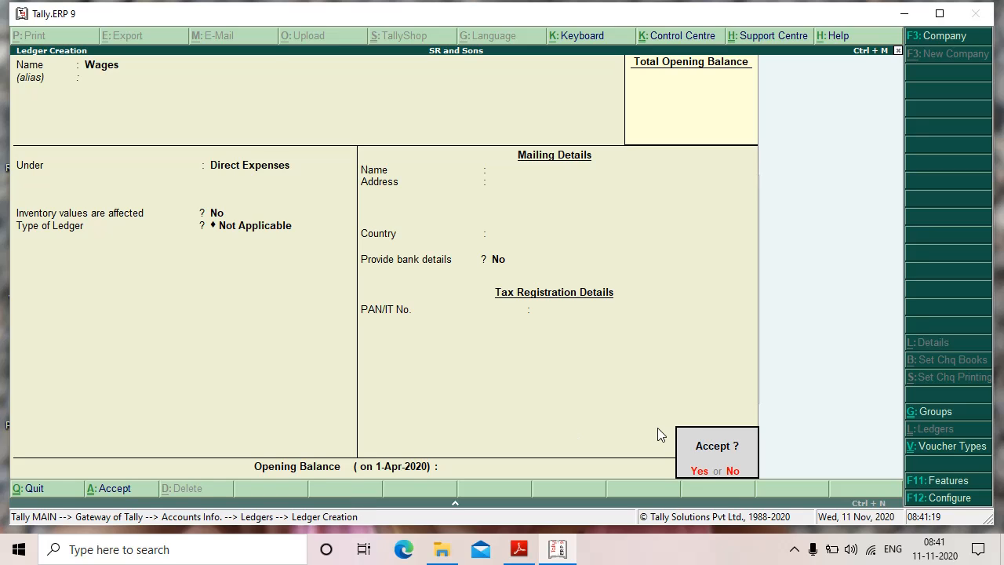
{"action": "key", "text": "Return"}
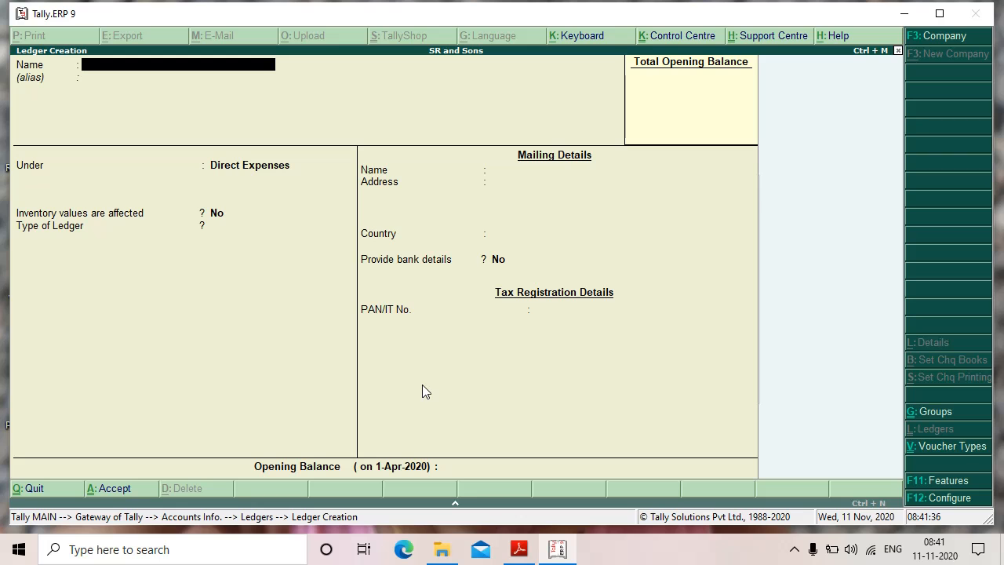
Step: Switch to Adobe Reader and check the second ledger and its group in the Accounts Involved list
{"action": "left_click", "coordinate": [519, 549]}
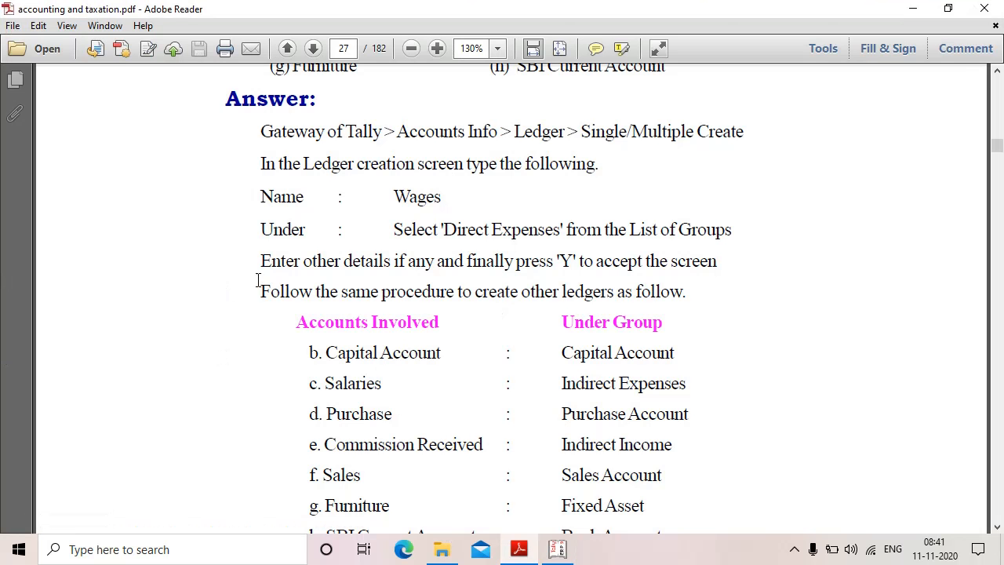
{"action": "scroll", "coordinate": [570, 384], "scroll_direction": "up", "scroll_amount": 2}
{"action": "scroll", "coordinate": [570, 389], "scroll_direction": "down", "scroll_amount": 6}
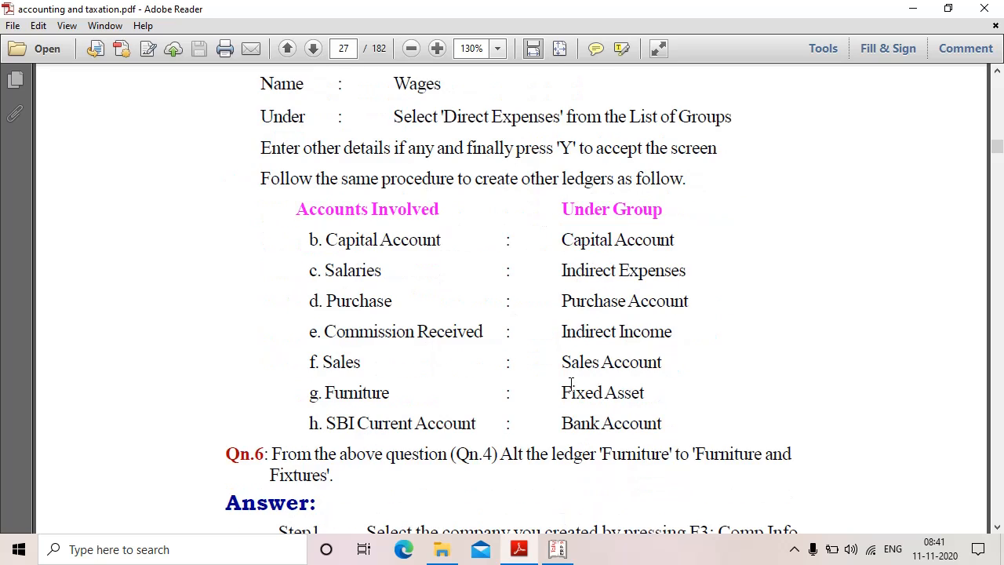
{"action": "left_click_drag", "start_coordinate": [330, 241], "coordinate": [465, 240]}
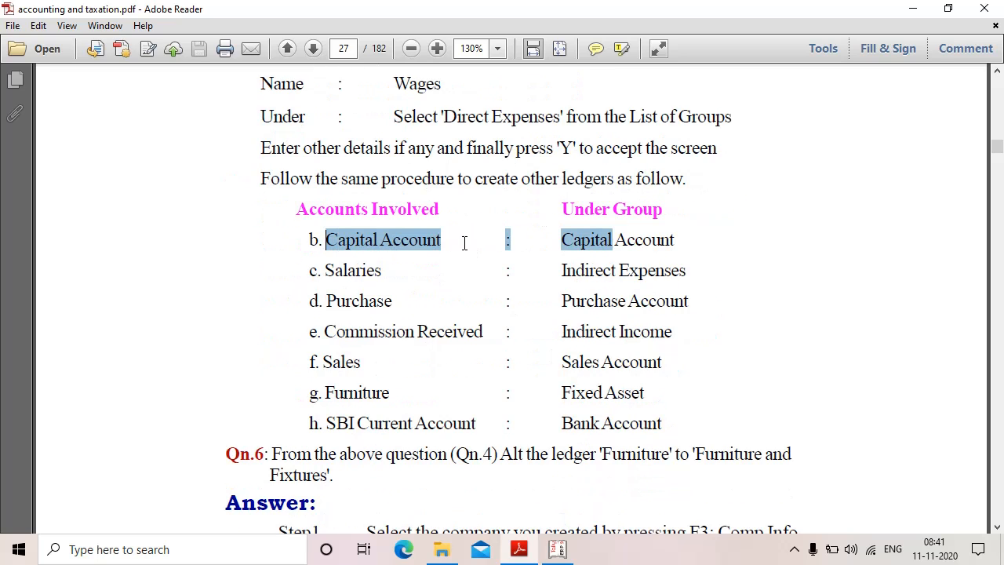
{"action": "left_click", "coordinate": [474, 252]}
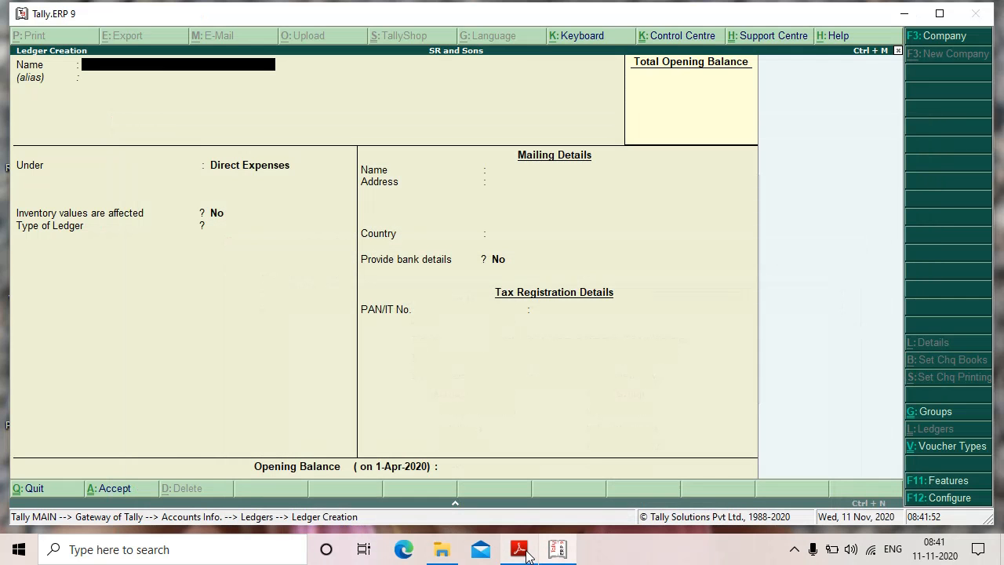
Step: Return to Tally.ERP 9, name the next ledger Capital Account, and place it under the Capital Account group
{"action": "left_click", "coordinate": [518, 549]}
{"action": "type", "text": "C"}
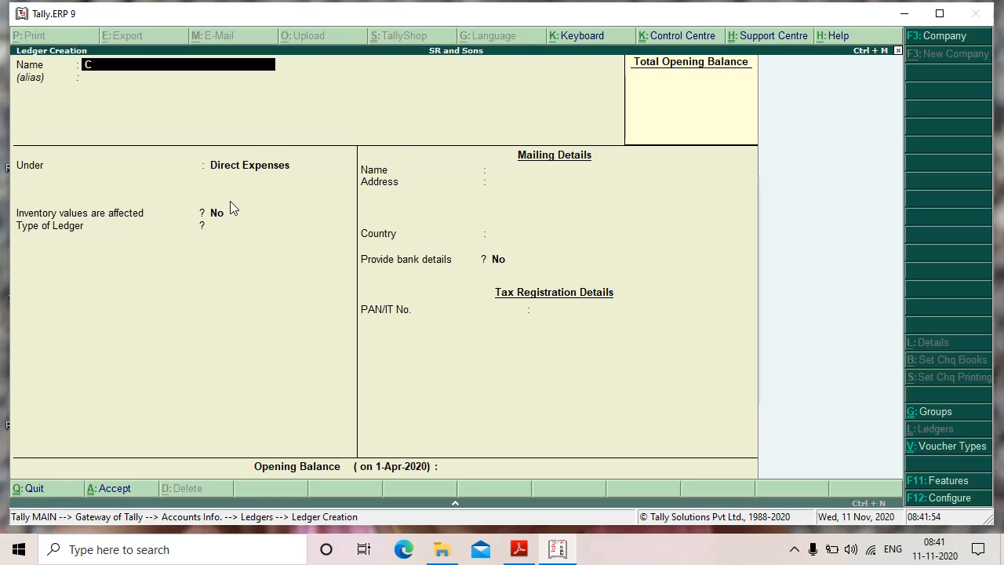
{"action": "type", "text": "apital Acc"}
{"action": "key", "text": "Return"}
{"action": "key", "text": "Return"}
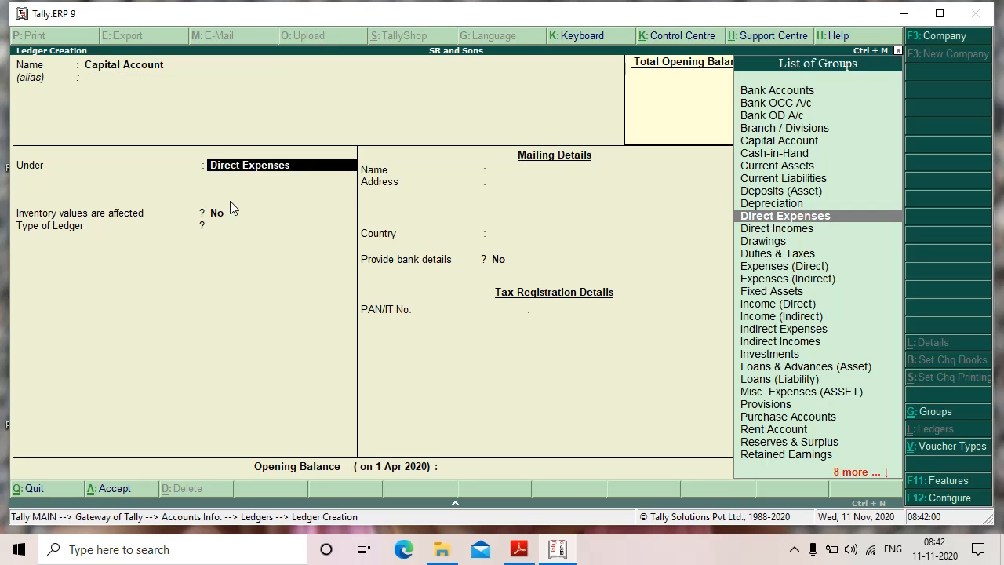
{"action": "type", "text": "C"}
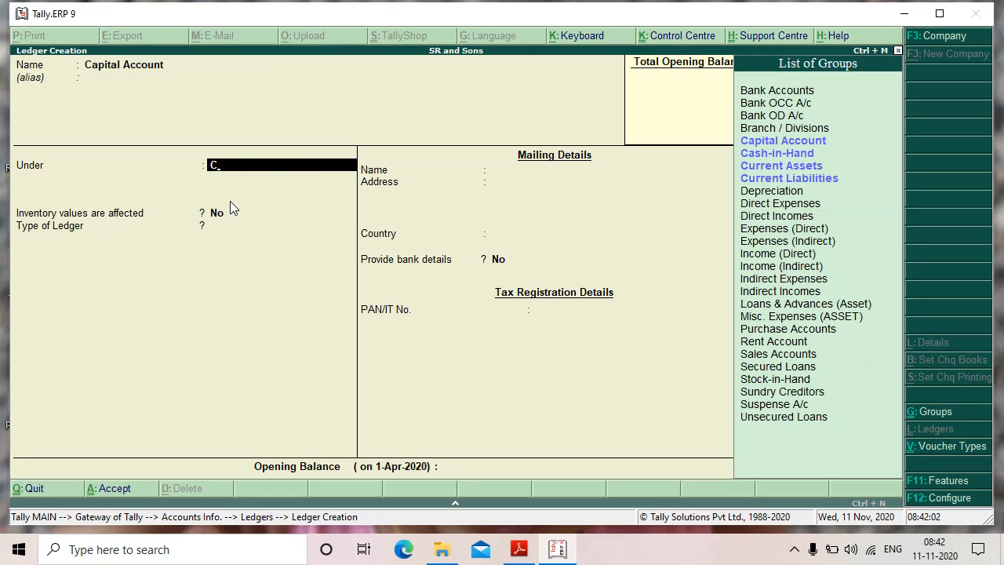
{"action": "left_click", "coordinate": [784, 141]}
Step: Save the Capital Account ledger with inventory values affected and bank details at No, keeping the default mailing details and no opening balance
{"action": "key", "text": "Return"}
{"action": "key", "text": "Return"}
{"action": "key", "text": "Return"}
{"action": "key", "text": "Return"}
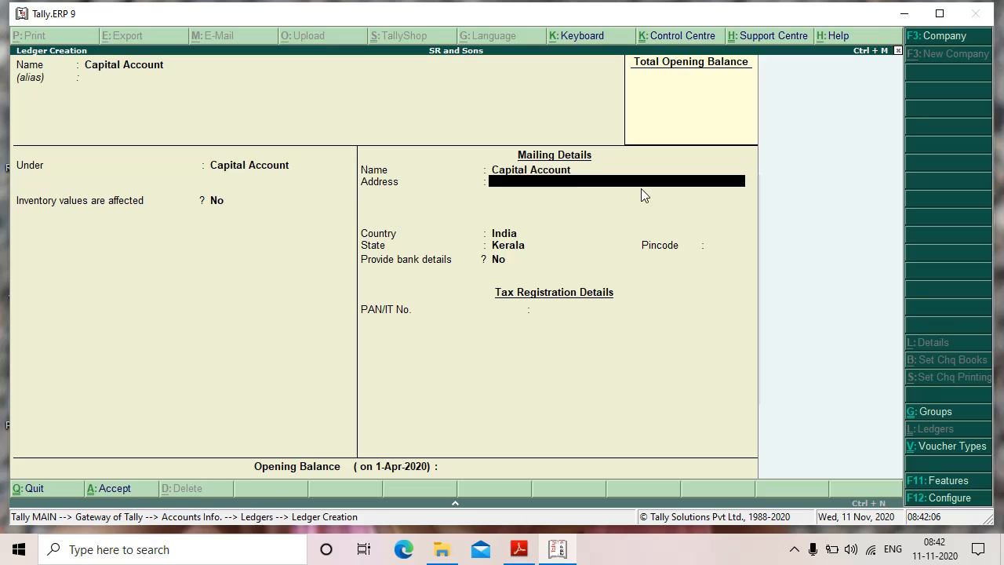
{"action": "key", "text": "Return"}
{"action": "key", "text": "Return"}
{"action": "key", "text": "Return"}
{"action": "key", "text": "Return"}
{"action": "key", "text": "Return"}
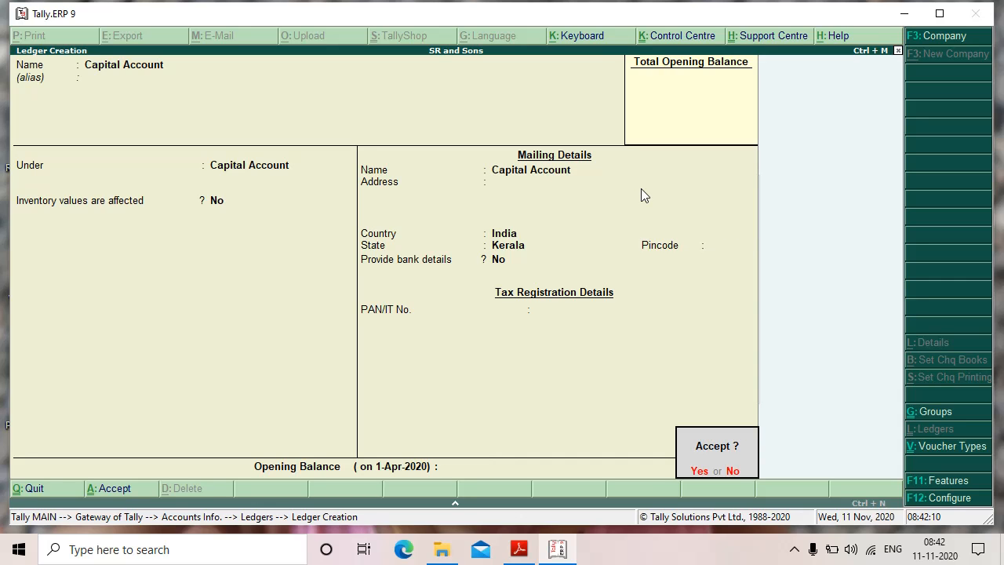
{"action": "key", "text": "Return"}
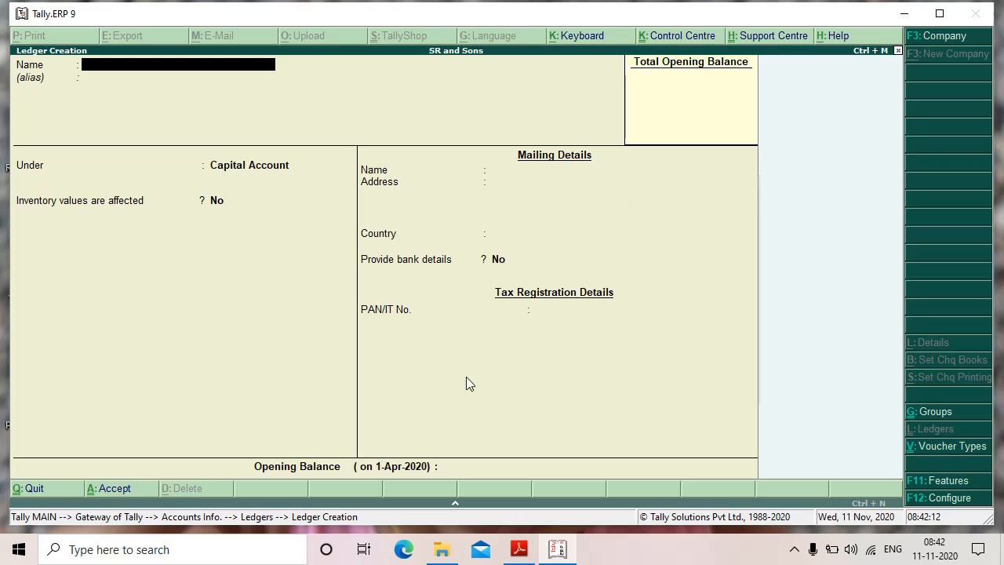
Step: Check the Salaries entry in Adobe Reader, and in Tally.ERP 9 name the new ledger Salaries under the Indirect Expenses group
{"action": "left_click", "coordinate": [530, 555]}
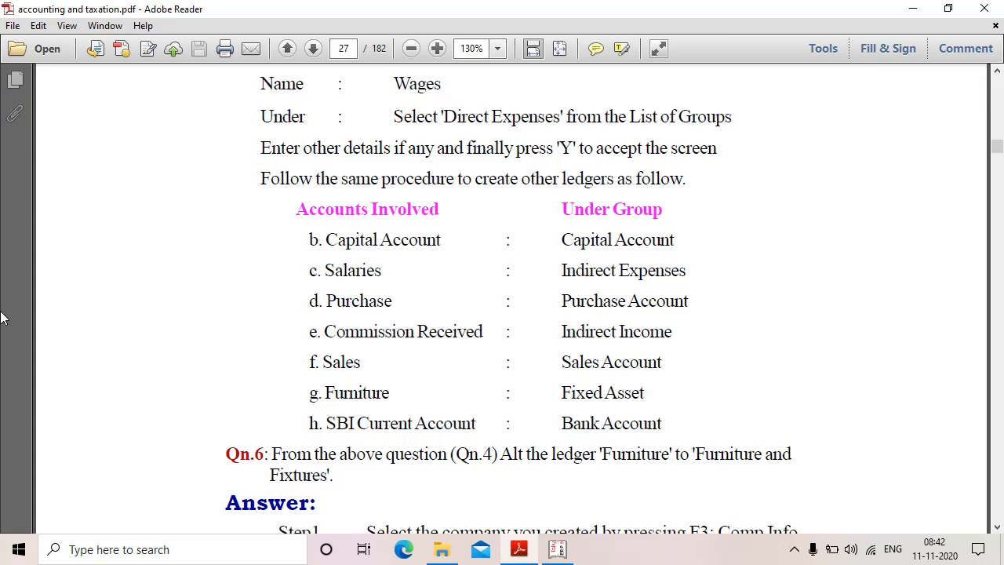
{"action": "left_click_drag", "start_coordinate": [552, 270], "coordinate": [702, 269]}
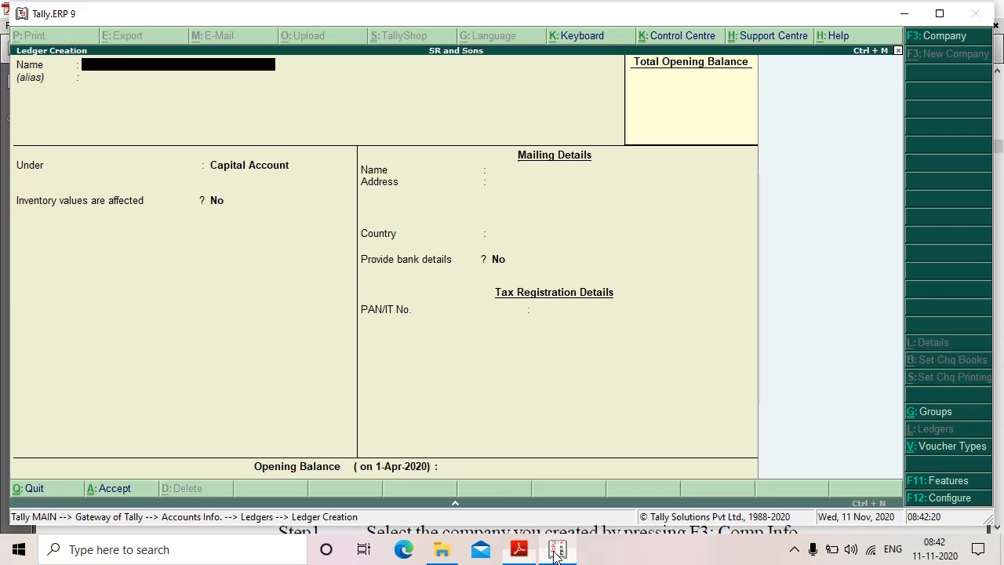
{"action": "left_click", "coordinate": [557, 550]}
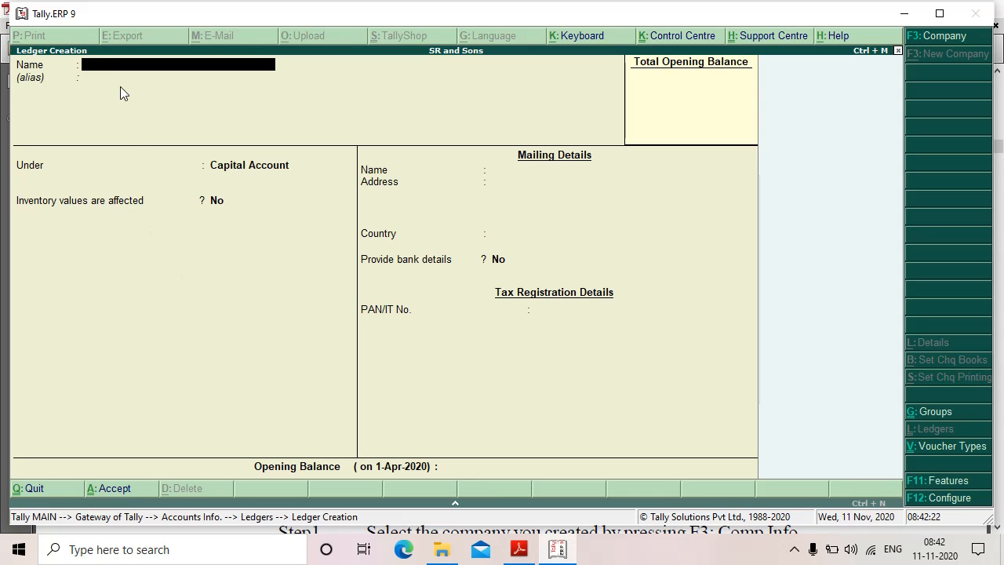
{"action": "type", "text": "Salaries"}
{"action": "key", "text": "Return"}
{"action": "key", "text": "Return"}
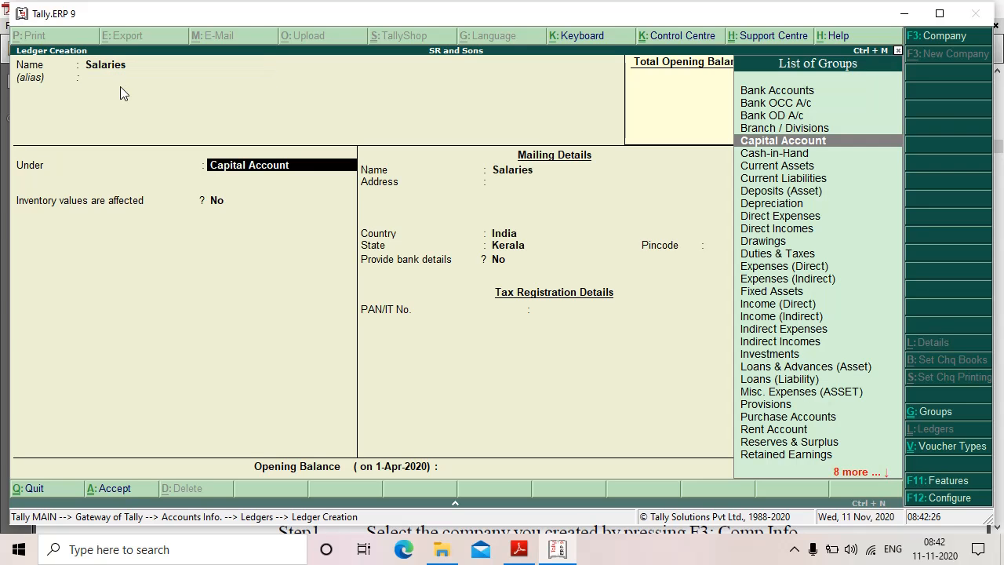
{"action": "type", "text": "In"}
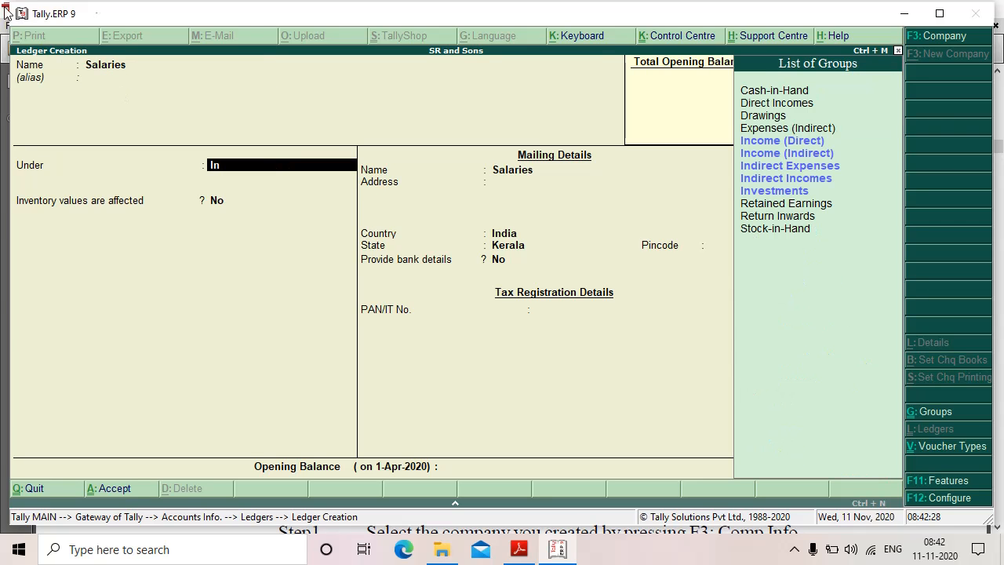
{"action": "left_click", "coordinate": [787, 166]}
Step: Save the Salaries ledger with inventory values affected at No, ledger type Not Applicable, and no opening balance
{"action": "key", "text": "Return"}
{"action": "key", "text": "Return"}
{"action": "key", "text": "Return"}
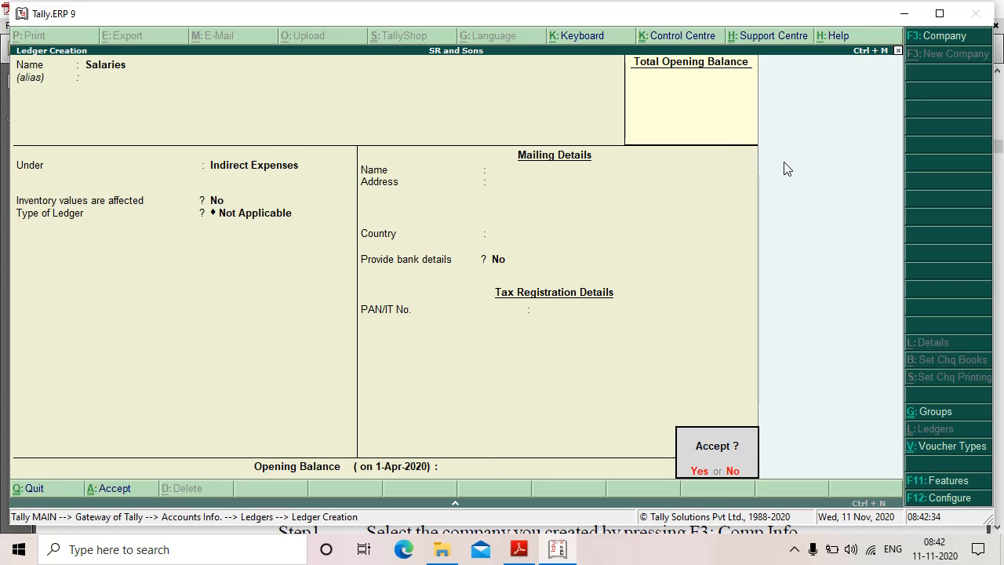
{"action": "key", "text": "y"}
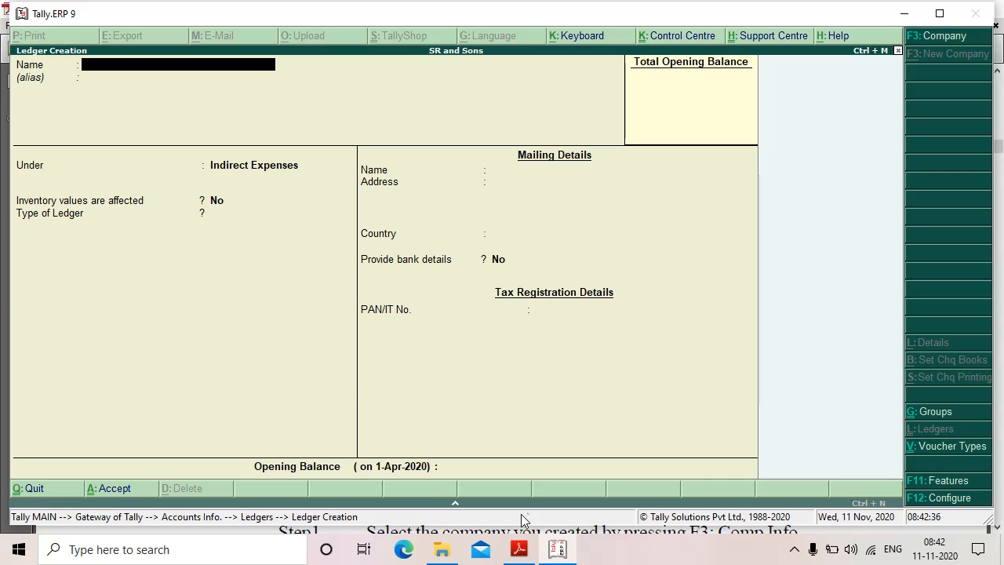
Step: Check the ledger after Salaries in Adobe Reader, and in Tally.ERP 9 name the new ledger Purchase under the Purchase Accounts group
{"action": "left_click", "coordinate": [519, 549]}
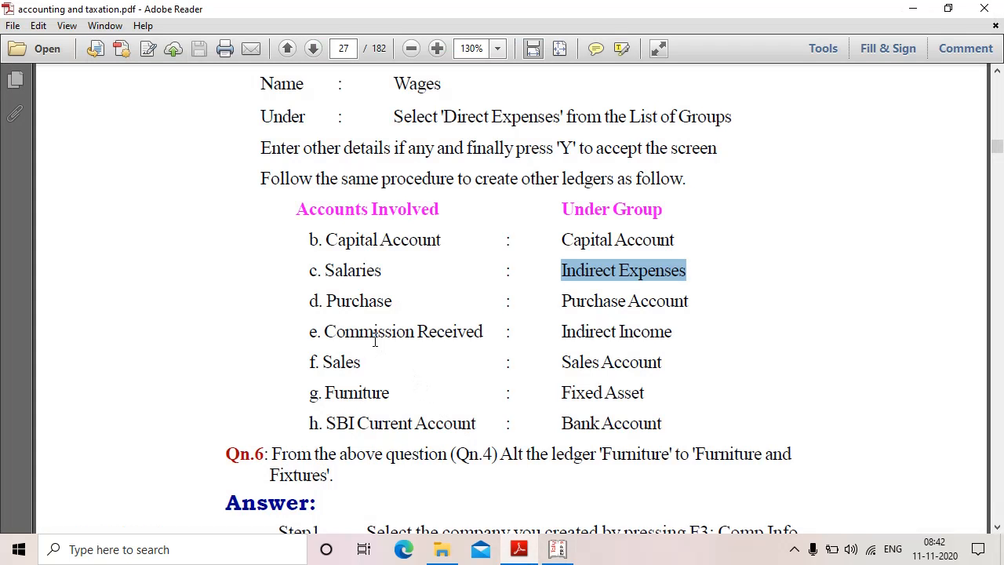
{"action": "left_click", "coordinate": [565, 552]}
{"action": "type", "text": "P"}
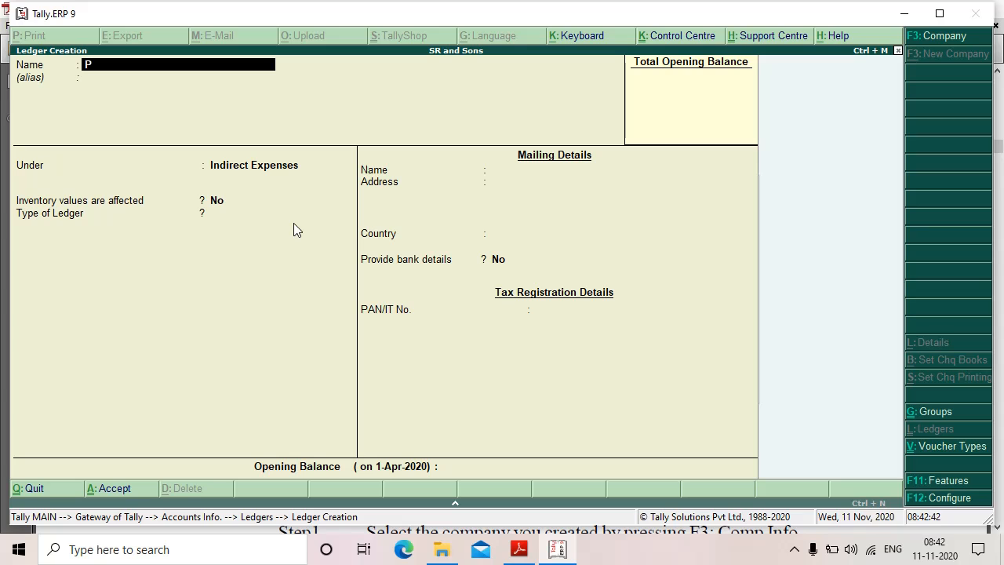
{"action": "type", "text": "urchase"}
{"action": "key", "text": "Return"}
{"action": "key", "text": "Return"}
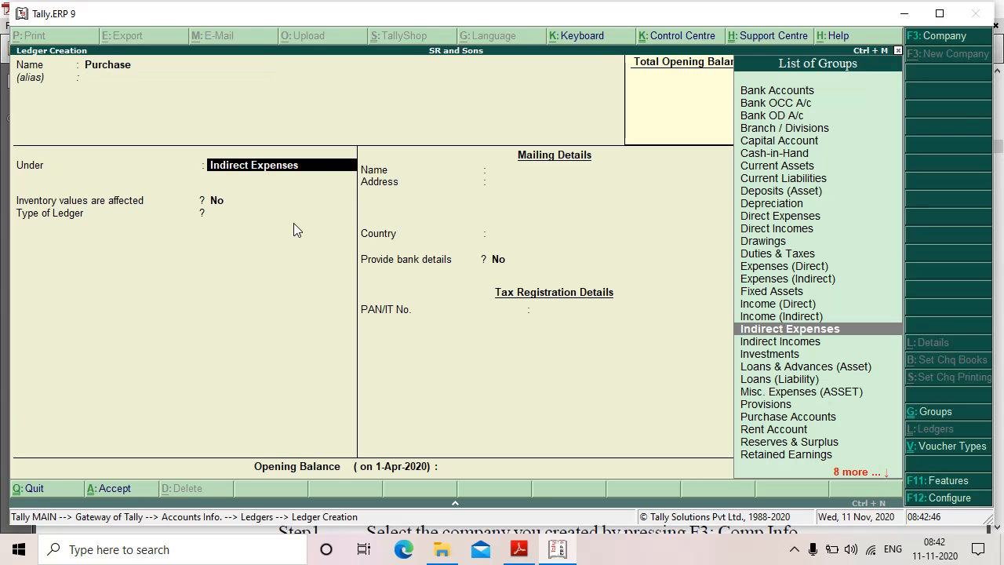
{"action": "type", "text": "P"}
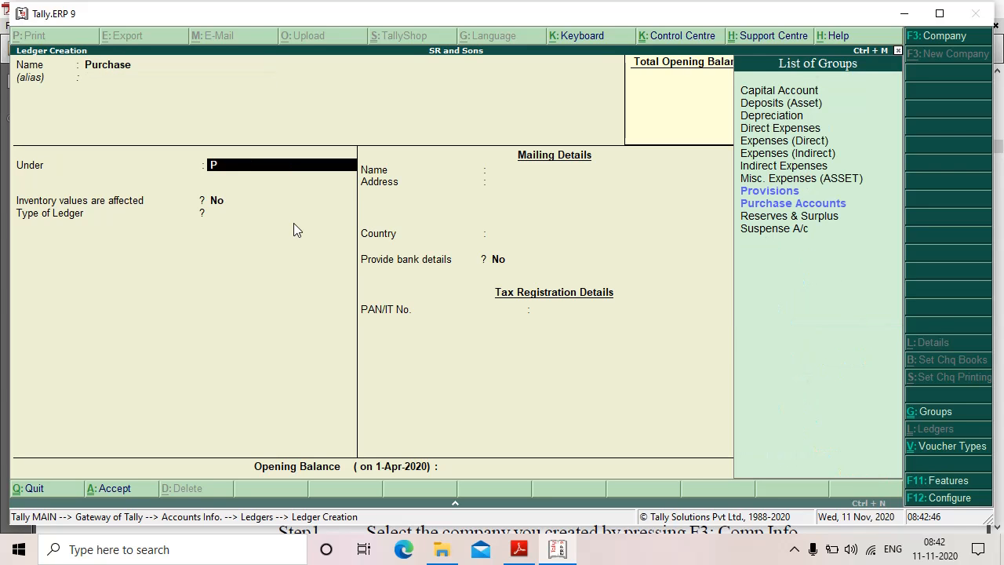
{"action": "left_click", "coordinate": [816, 208]}
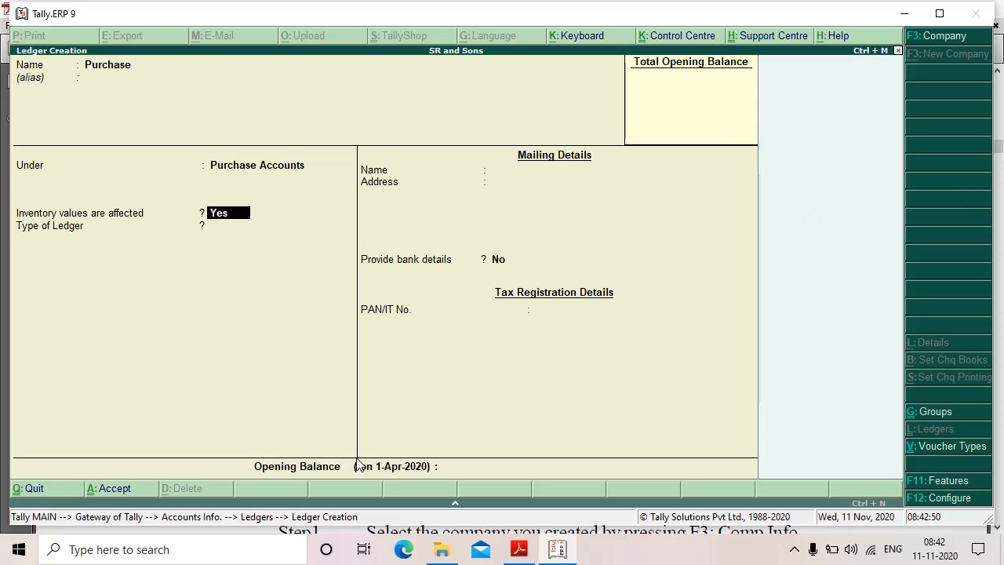
Step: Save the Purchase ledger with inventory values affected at Yes, ledger type Not Applicable, and no opening balance
{"action": "key", "text": "Return"}
{"action": "key", "text": "Return"}
{"action": "key", "text": "Return"}
{"action": "key", "text": "Return"}
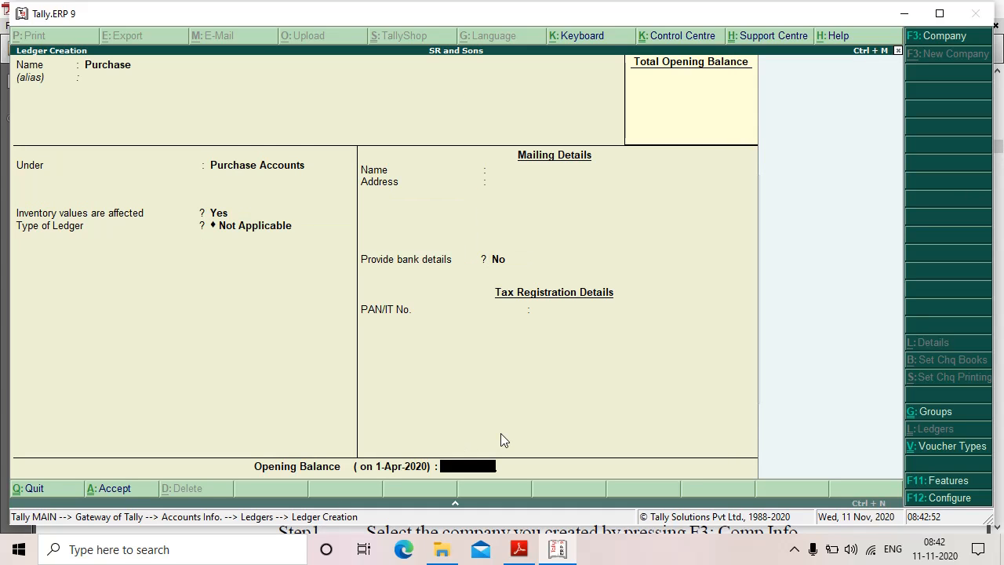
Step: Check the ledger after Purchase in Adobe Reader, and in Tally.ERP 9 name the new ledger Commision Received under the Indirect Incomes group
{"action": "left_click", "coordinate": [521, 551]}
{"action": "left_click_drag", "start_coordinate": [324, 331], "coordinate": [727, 344]}
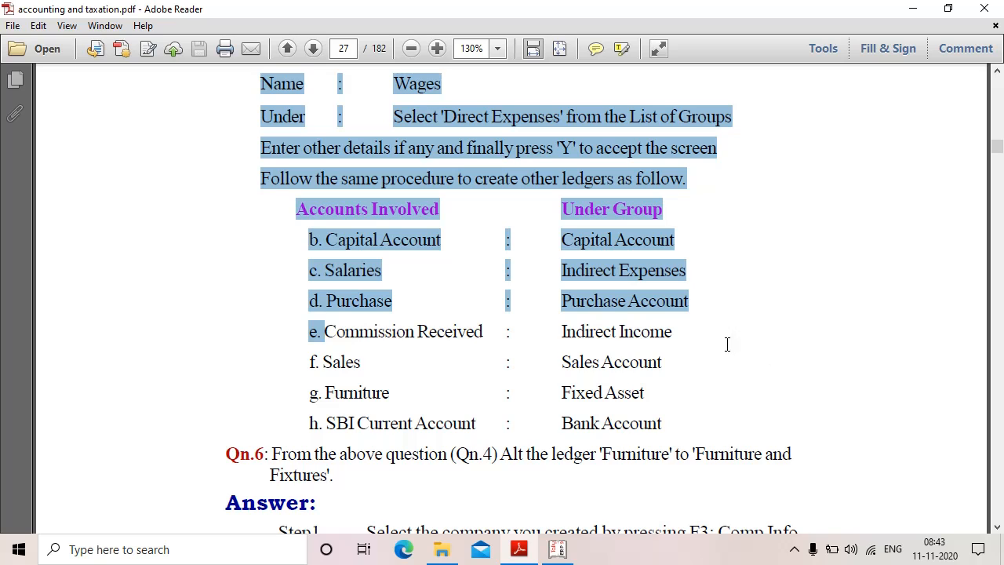
{"action": "left_click", "coordinate": [557, 549]}
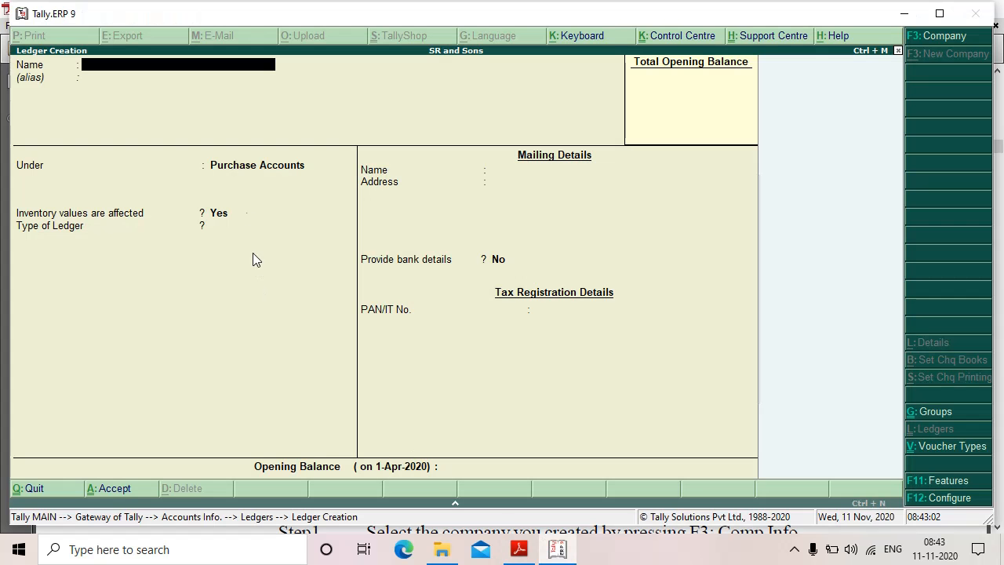
{"action": "type", "text": "Co"}
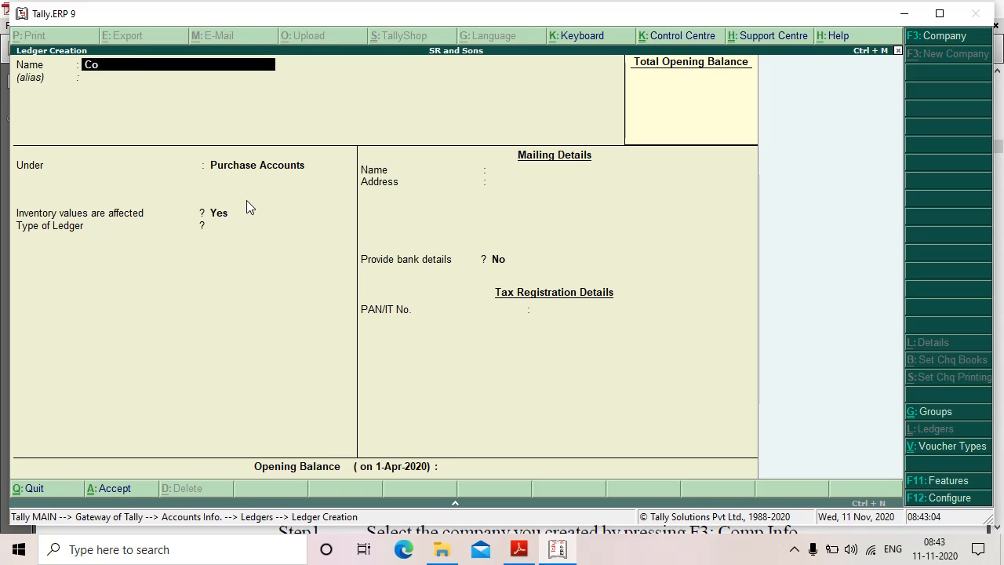
{"action": "type", "text": "mmision Received"}
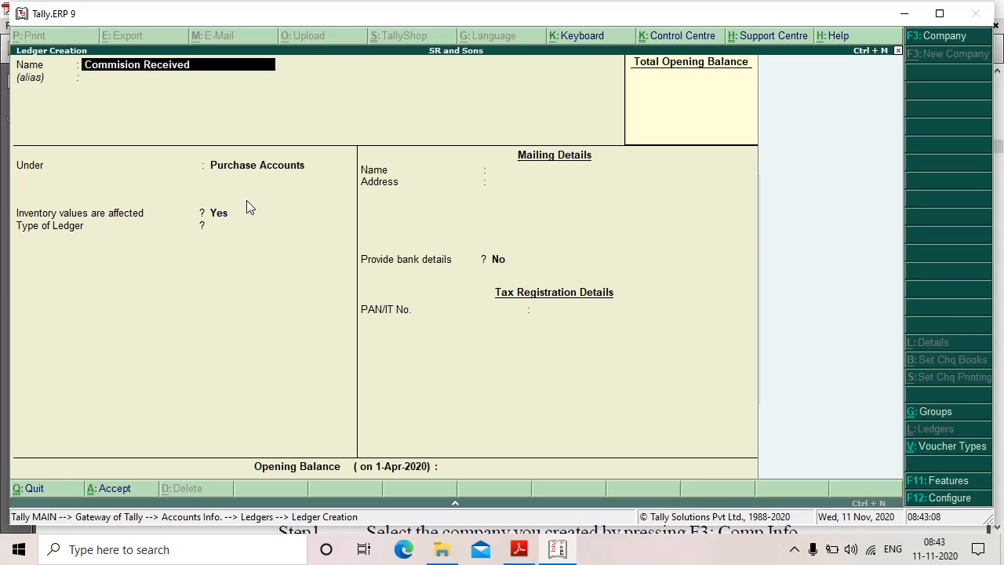
{"action": "key", "text": "Return"}
{"action": "key", "text": "Return"}
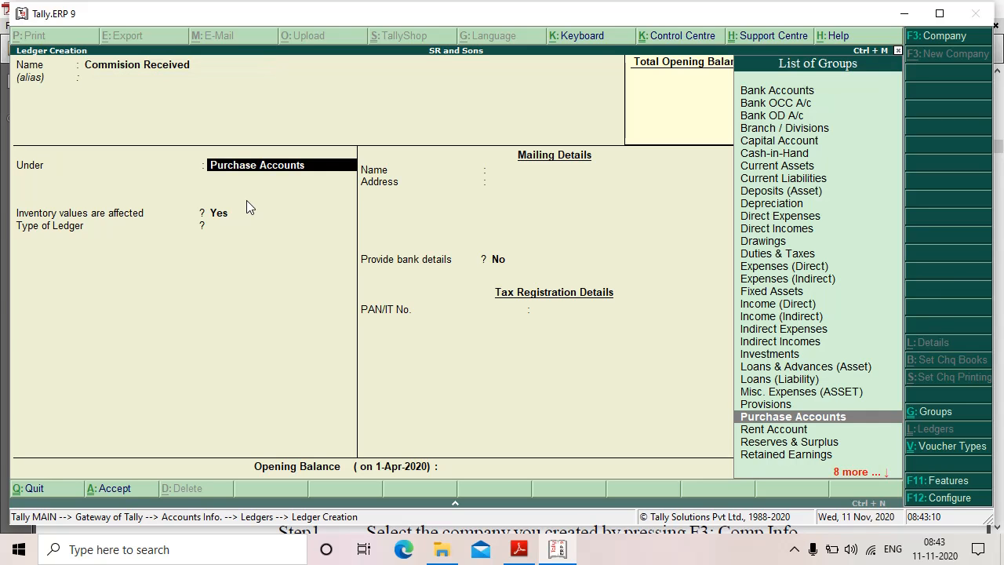
{"action": "type", "text": "In"}
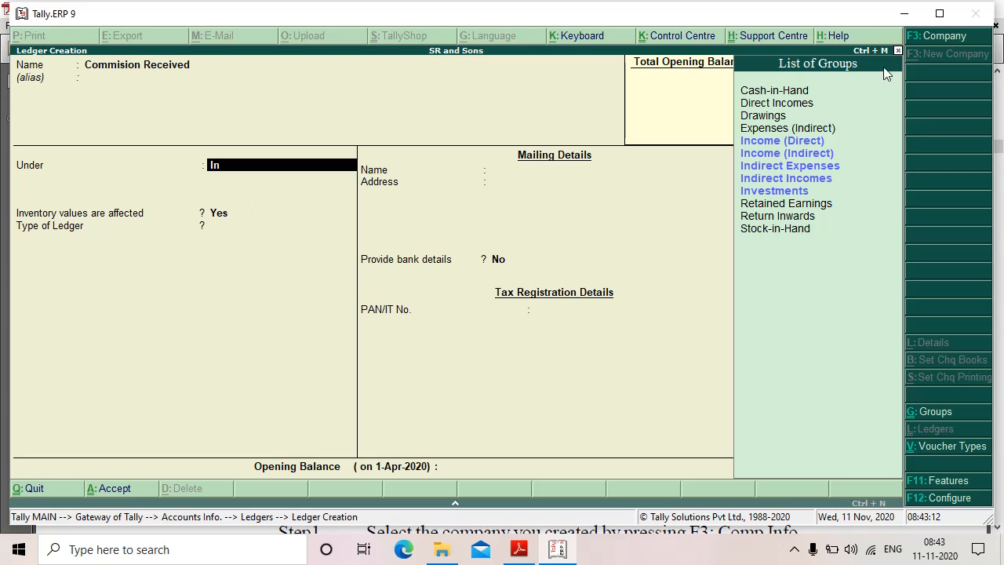
{"action": "left_click", "coordinate": [781, 179]}
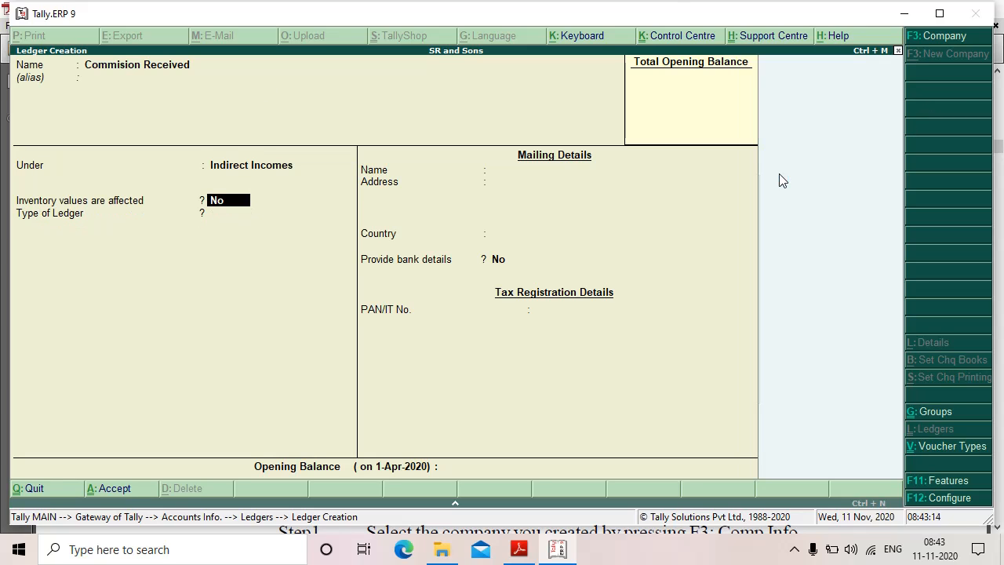
Step: Save the Commision Received ledger with inventory values affected at No, ledger type Not Applicable, and no opening balance
{"action": "key", "text": "Return"}
{"action": "key", "text": "Return"}
{"action": "key", "text": "Return"}
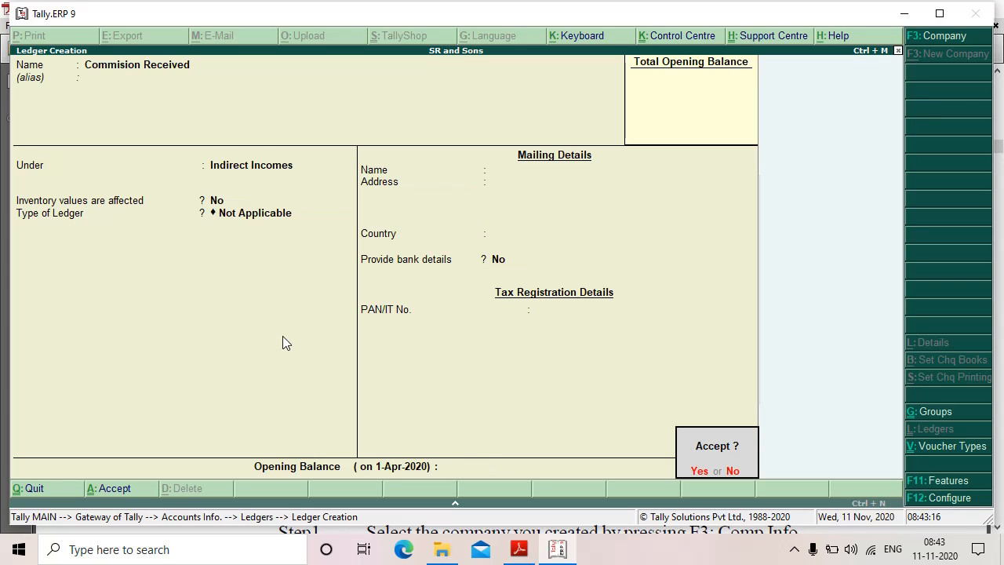
{"action": "key", "text": "Return"}
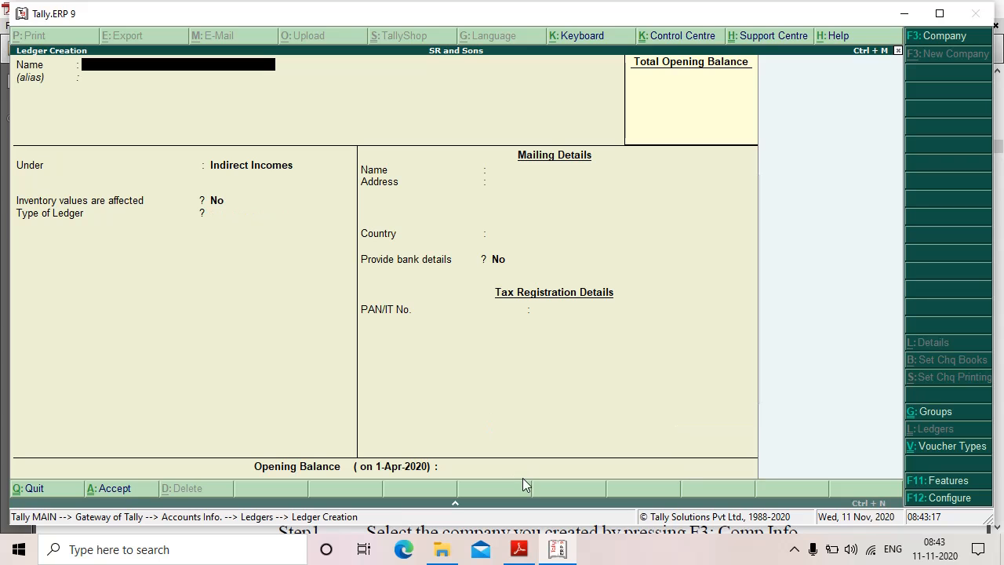
Step: Check the Sales entry in Adobe Reader, and in Tally.ERP 9 name the new ledger Sales under the Sales Accounts group
{"action": "left_click", "coordinate": [518, 549]}
{"action": "scroll", "coordinate": [506, 474], "scroll_direction": "down", "scroll_amount": 1}
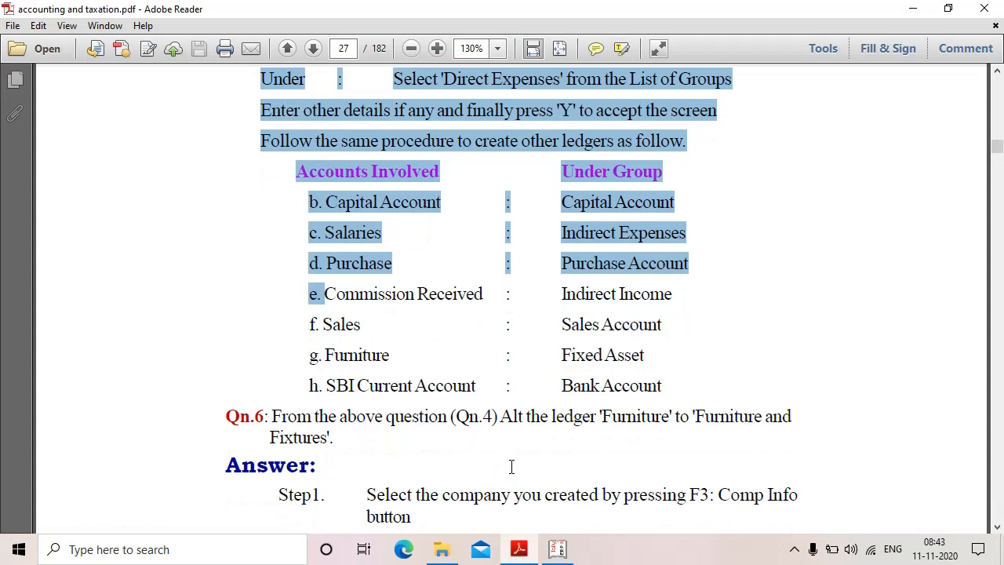
{"action": "left_click", "coordinate": [383, 316]}
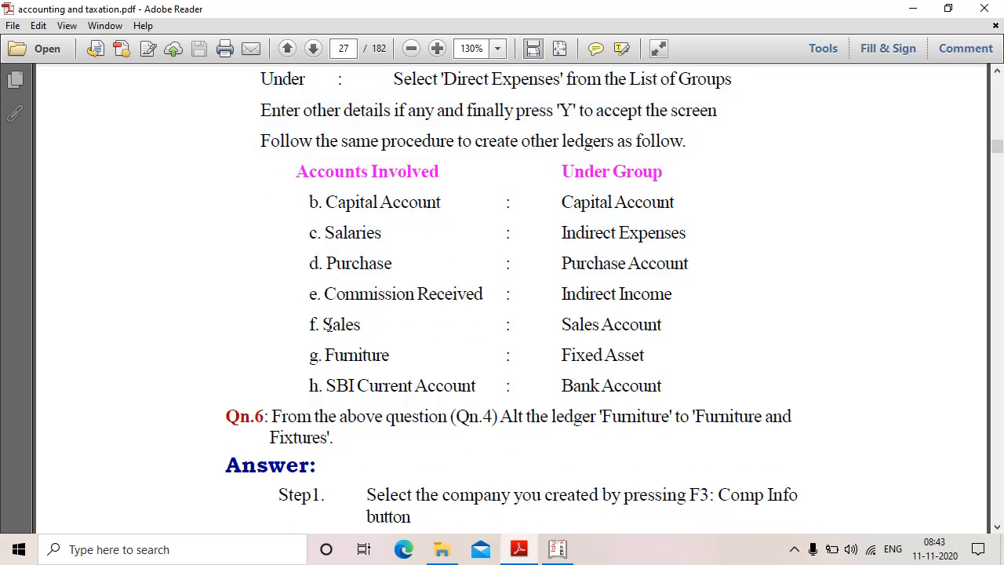
{"action": "left_click", "coordinate": [557, 549]}
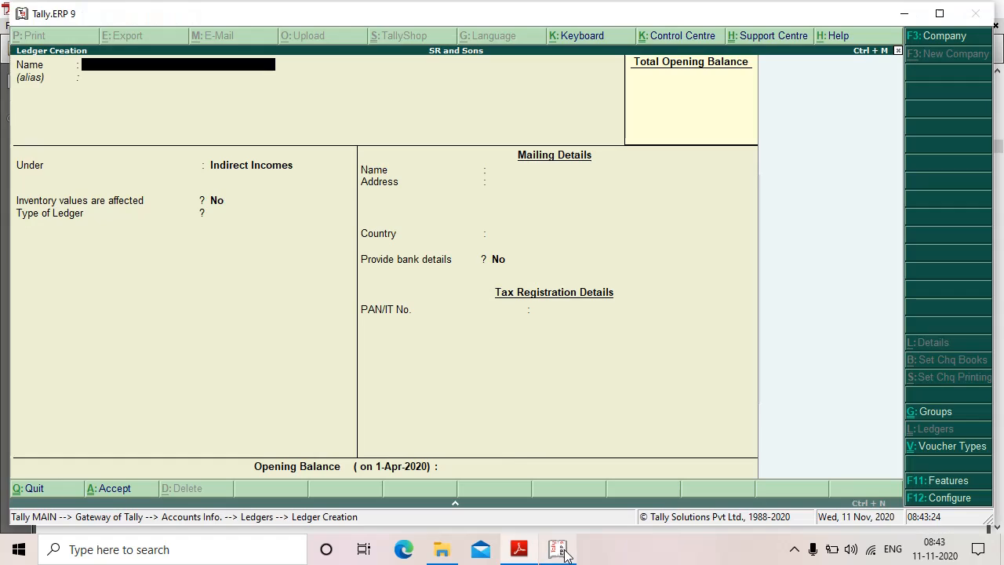
{"action": "type", "text": "Sa"}
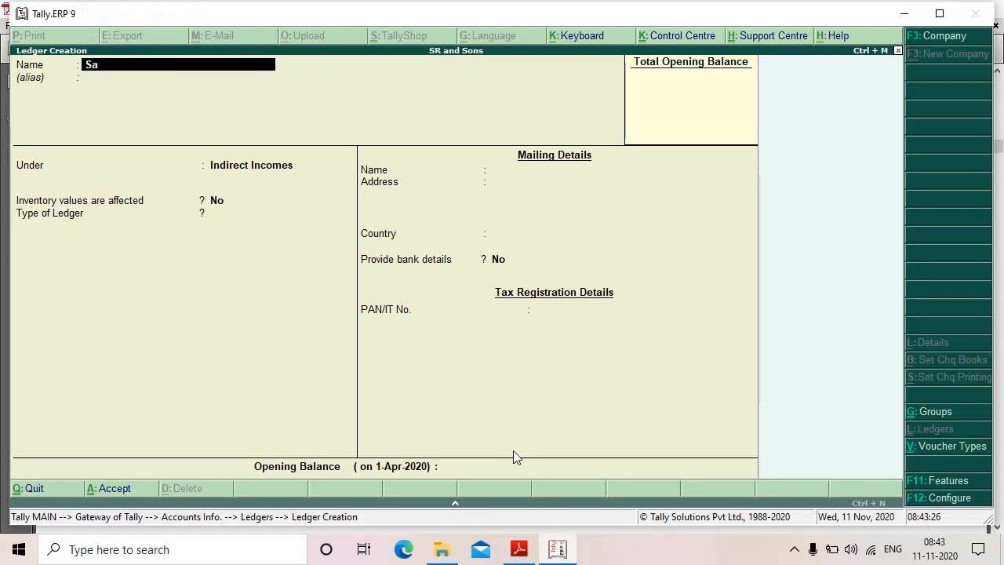
{"action": "type", "text": "les"}
{"action": "key", "text": "Return"}
{"action": "key", "text": "Return"}
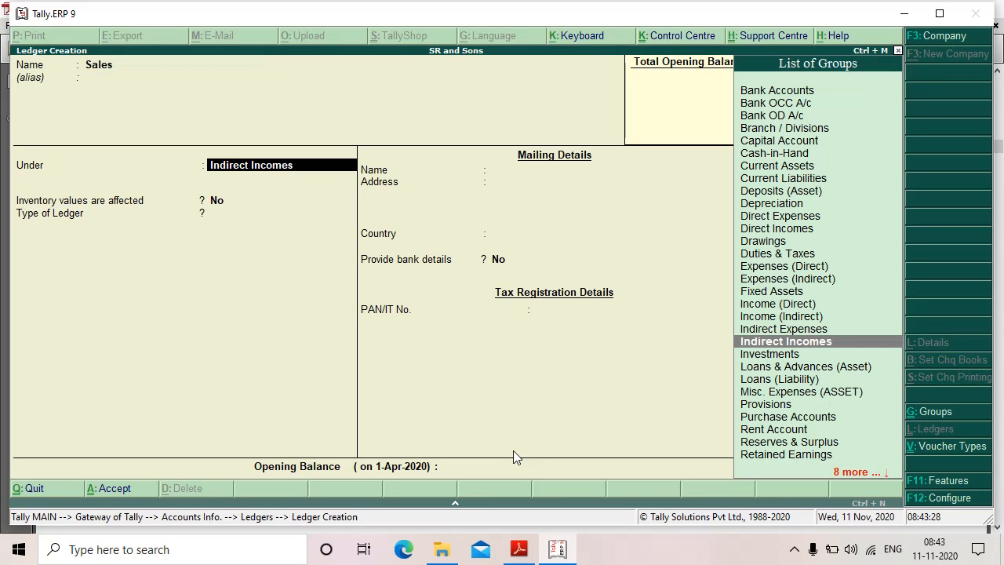
{"action": "type", "text": "Sal"}
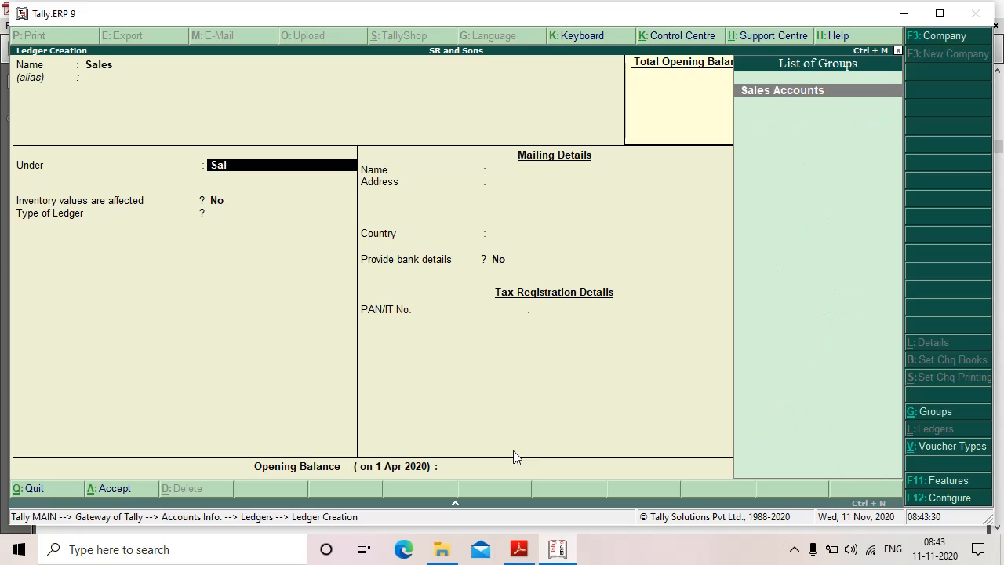
{"action": "left_click", "coordinate": [798, 91]}
Step: Save the Sales ledger with inventory values affected at Yes, ledger type Not Applicable, and no opening balance
{"action": "key", "text": "Return"}
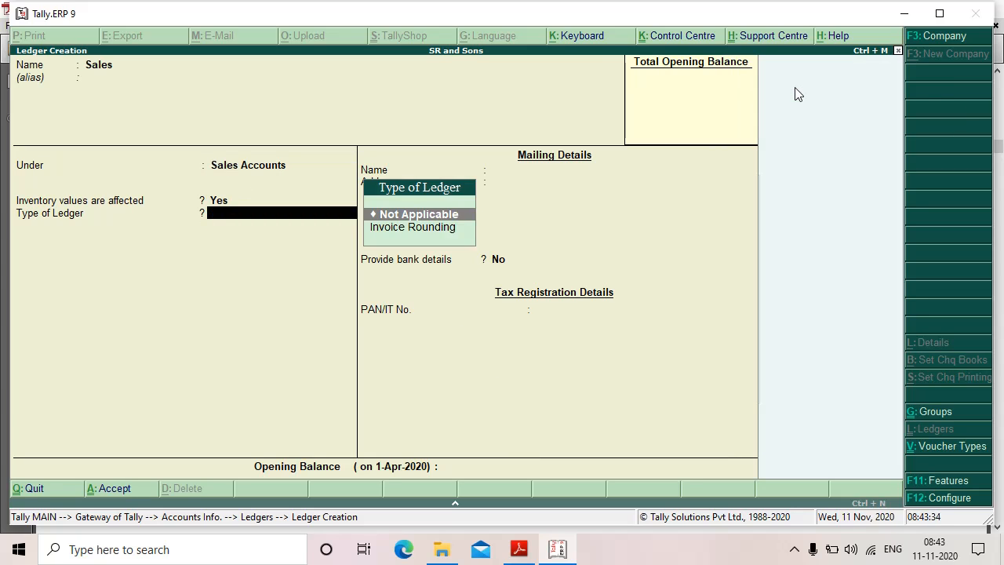
{"action": "key", "text": "Return"}
{"action": "key", "text": "Return"}
{"action": "key", "text": "Return"}
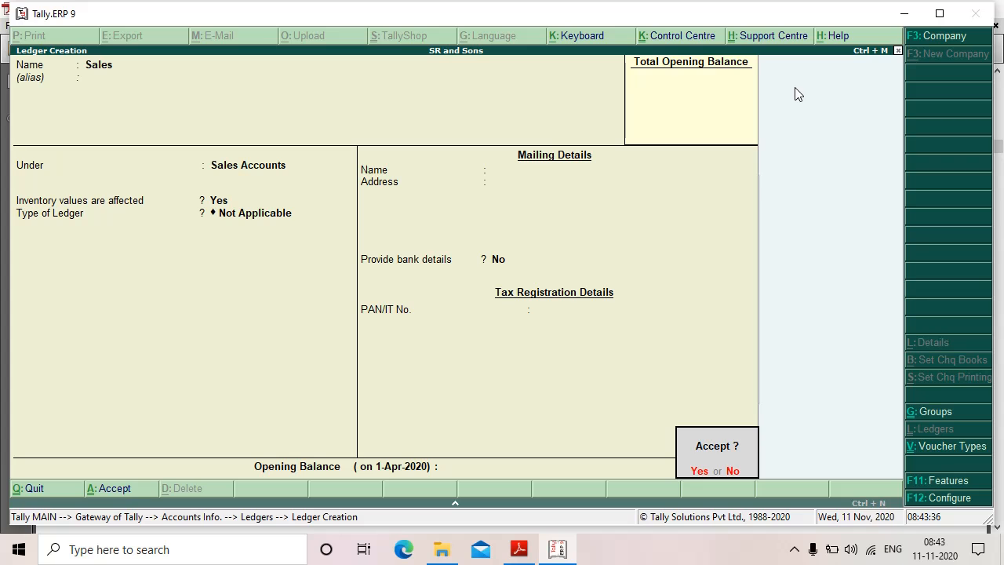
{"action": "key", "text": "Return"}
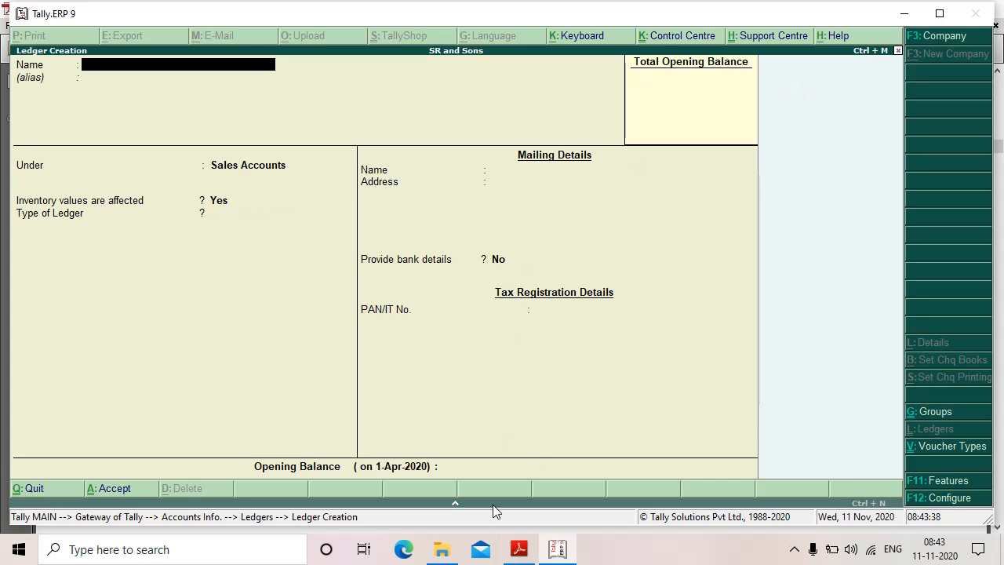
Step: Check the Furniture entry in Adobe Reader, and in Tally.ERP 9 name the new ledger Furniture under the Fixed Assets group
{"action": "left_click", "coordinate": [515, 553]}
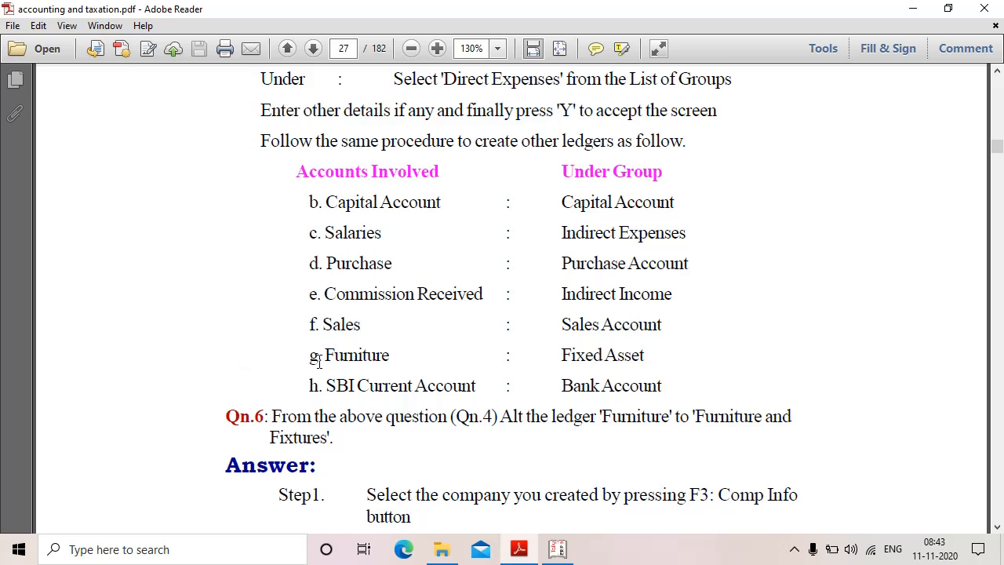
{"action": "left_click_drag", "start_coordinate": [322, 355], "coordinate": [655, 362]}
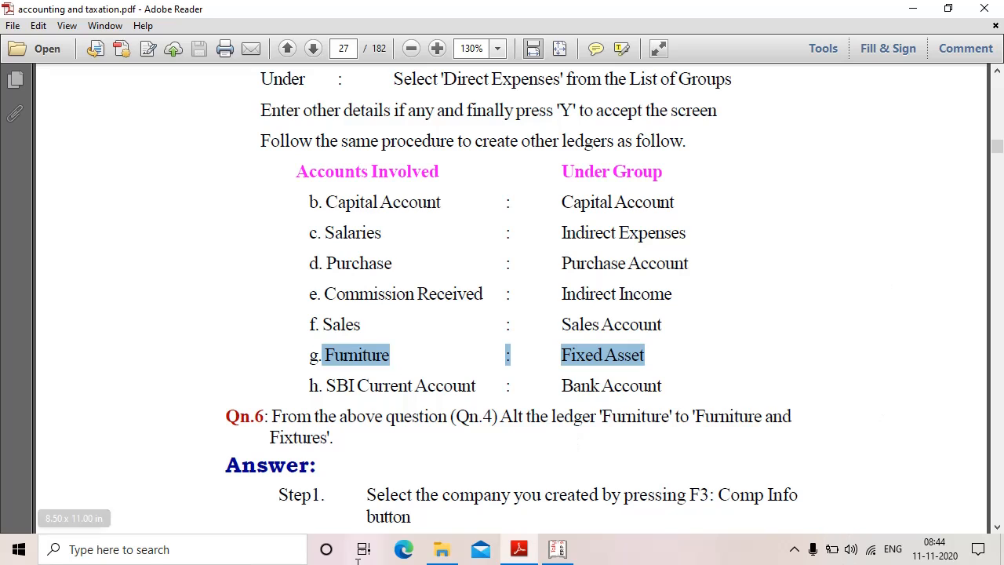
{"action": "left_click", "coordinate": [564, 553]}
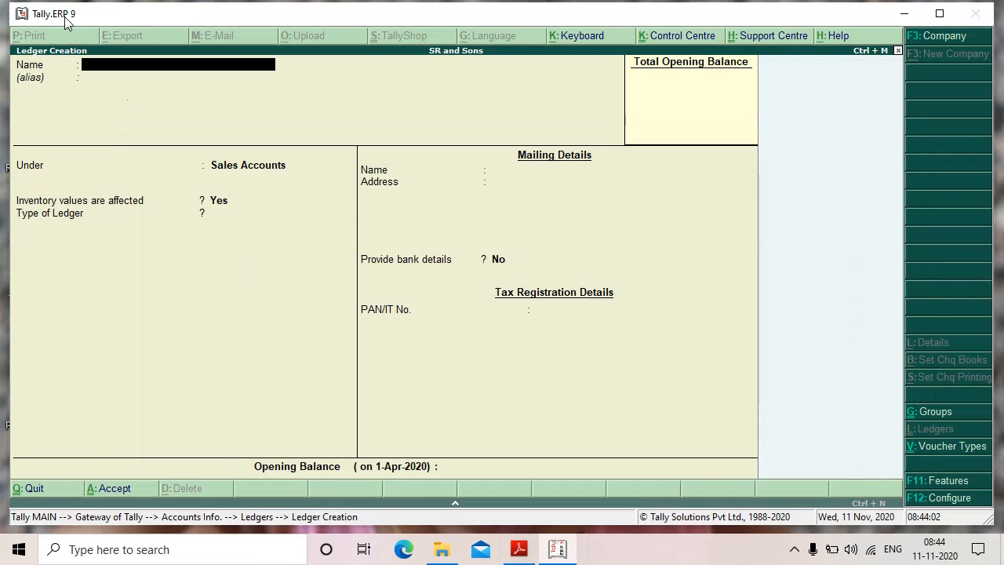
{"action": "type", "text": "Furniture"}
{"action": "key", "text": "Return"}
{"action": "key", "text": "Return"}
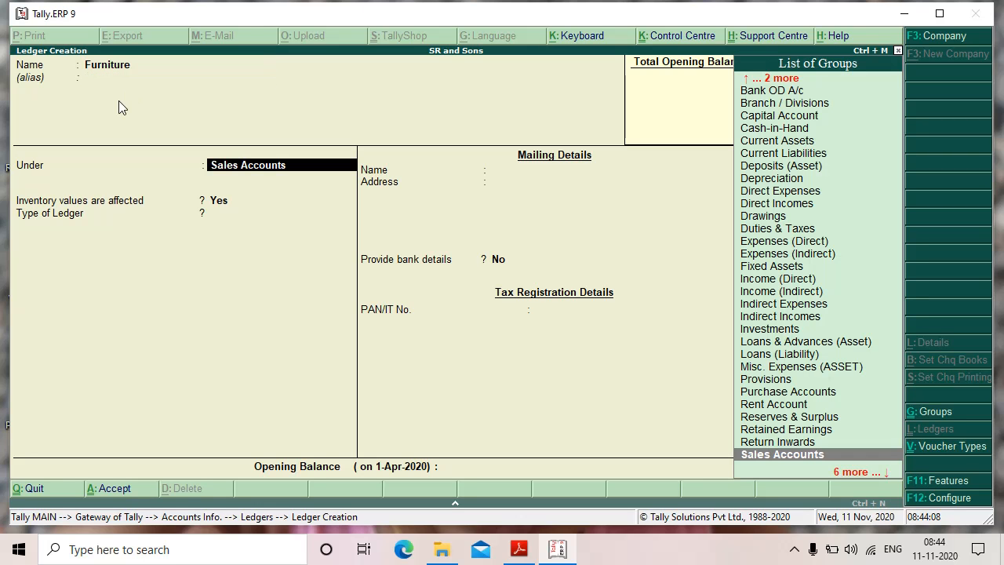
{"action": "left_click", "coordinate": [524, 552]}
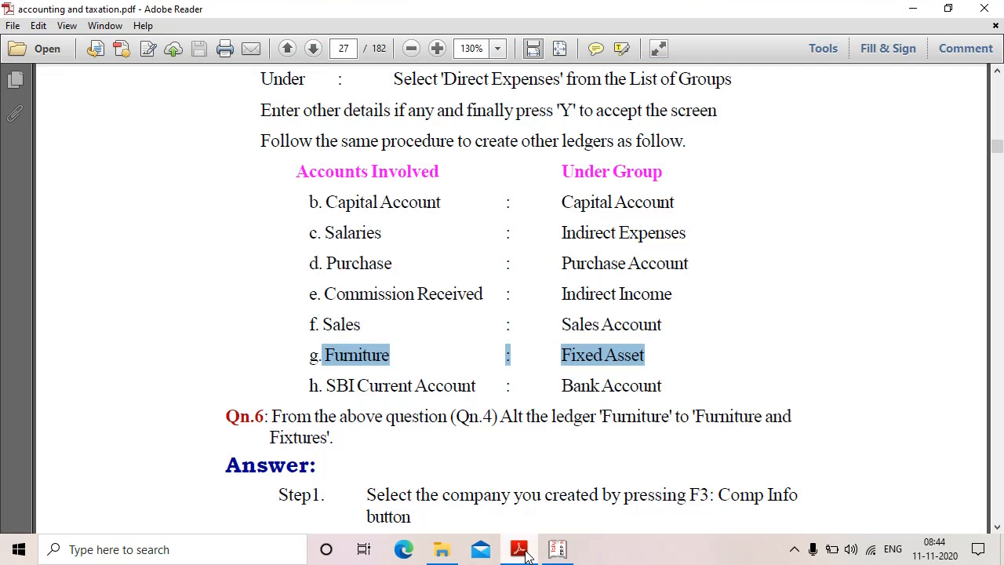
{"action": "left_click", "coordinate": [553, 551]}
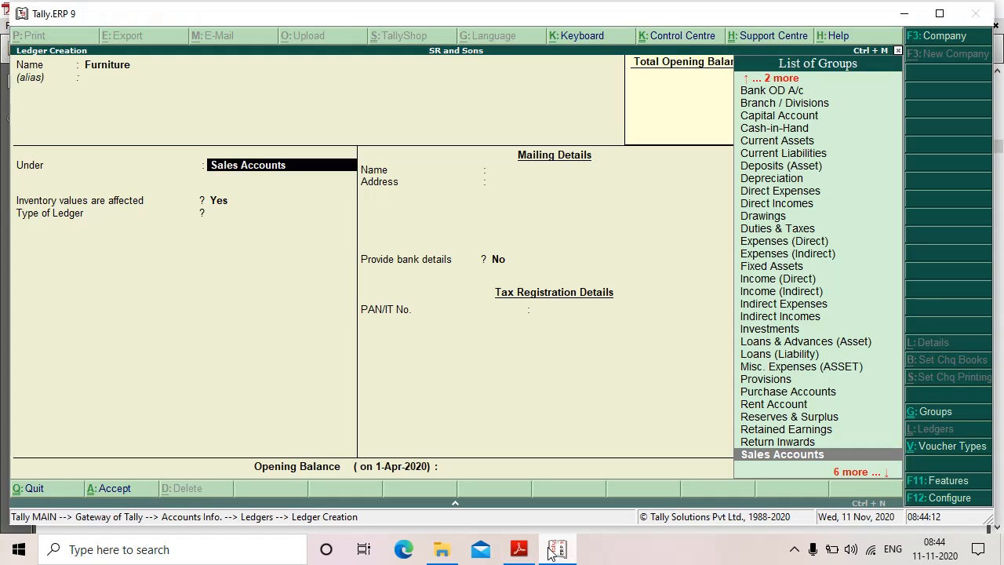
{"action": "type", "text": "Fi"}
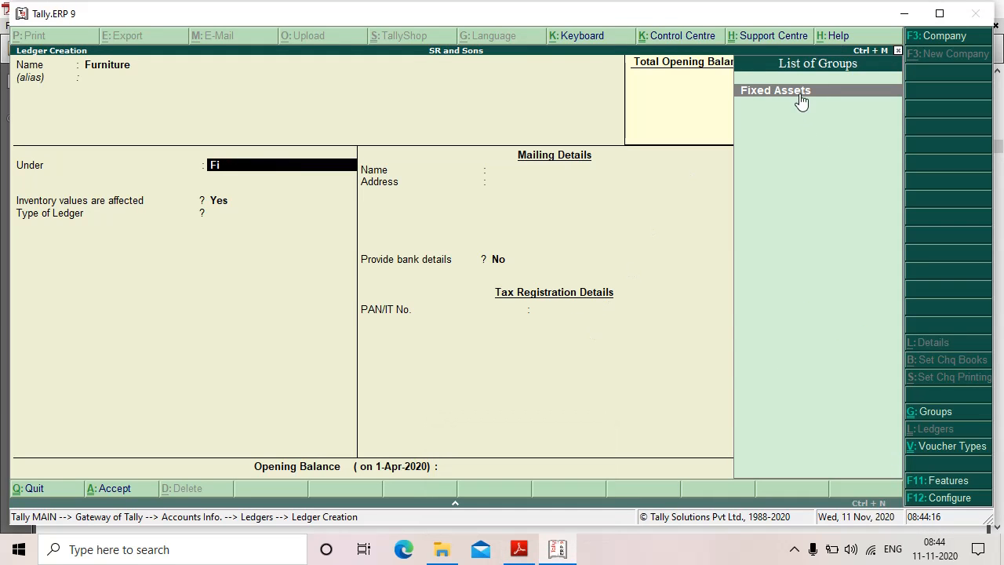
{"action": "left_click", "coordinate": [800, 96]}
Step: Save the Furniture ledger with inventory values affected at No, bank details at No, and no opening balance
{"action": "key", "text": "Return"}
{"action": "key", "text": "Return"}
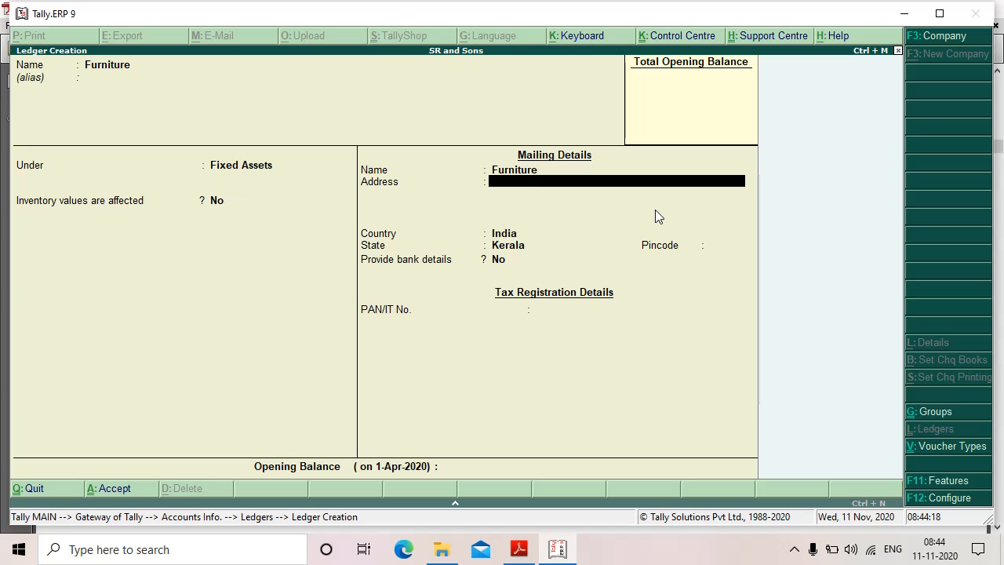
{"action": "key", "text": "Return"}
{"action": "key", "text": "Return"}
{"action": "key", "text": "Return"}
{"action": "key", "text": "Return"}
{"action": "key", "text": "Return"}
{"action": "key", "text": "Return"}
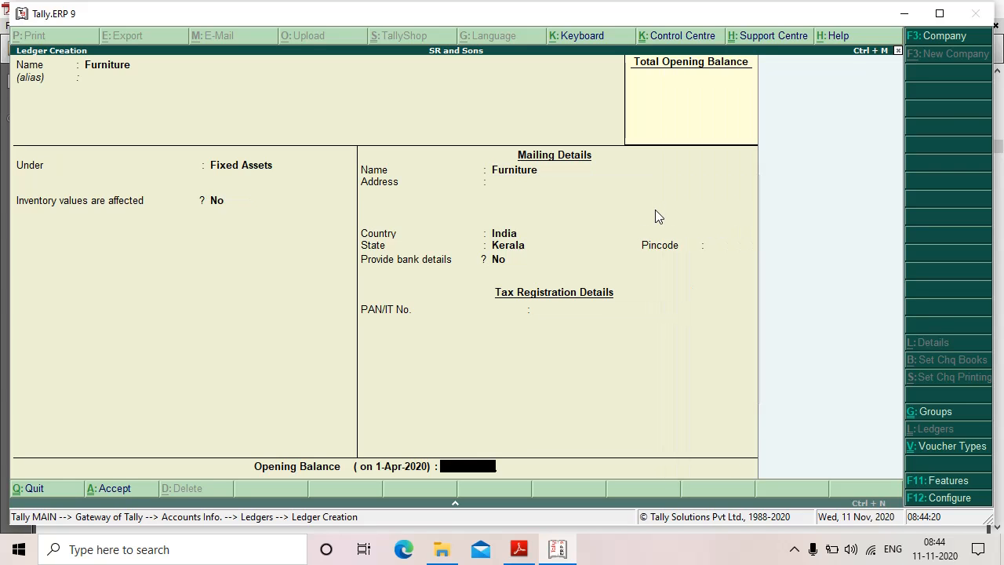
{"action": "key", "text": "Return"}
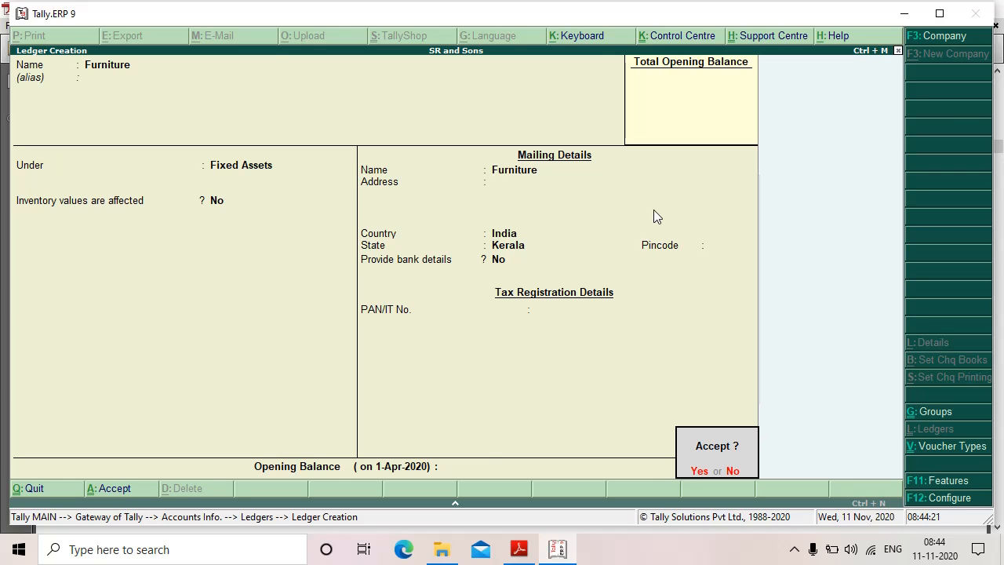
{"action": "key", "text": "Return"}
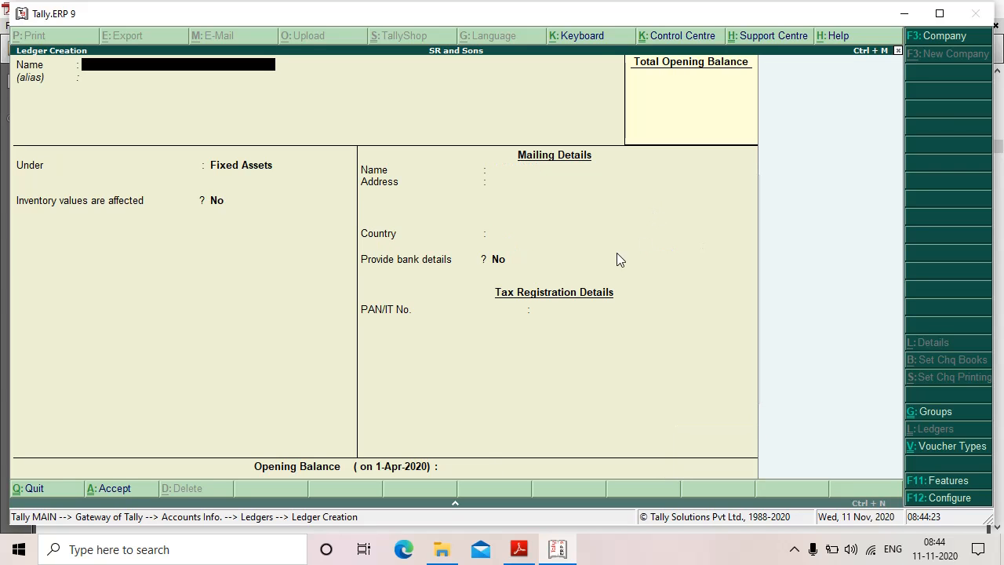
Step: Check the last Qn.5 entry in Adobe Reader, and in Tally.ERP 9 name the new ledger SBI Current Account under Bank Accounts
{"action": "left_click", "coordinate": [519, 550]}
{"action": "left_click_drag", "start_coordinate": [326, 385], "coordinate": [515, 392]}
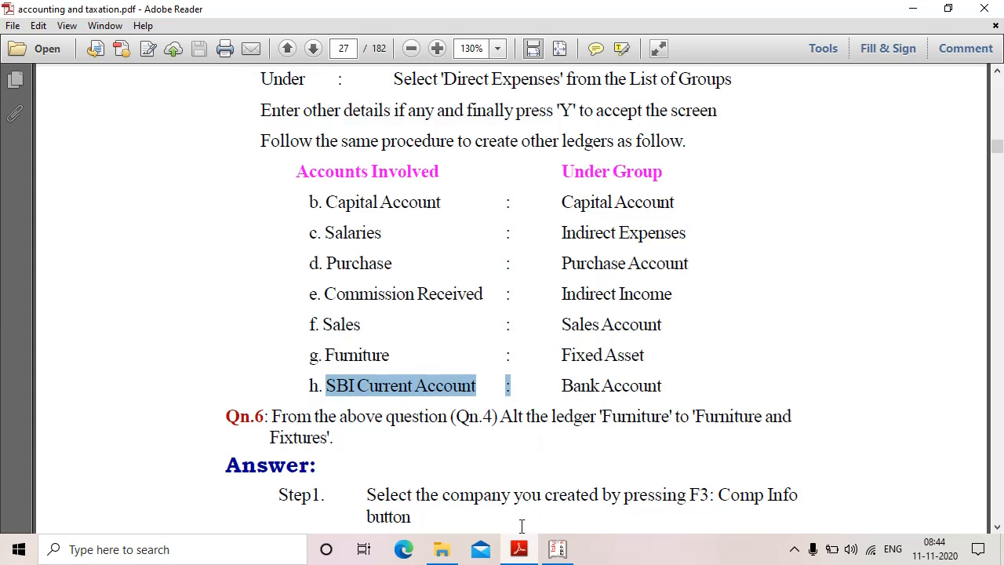
{"action": "left_click", "coordinate": [558, 550]}
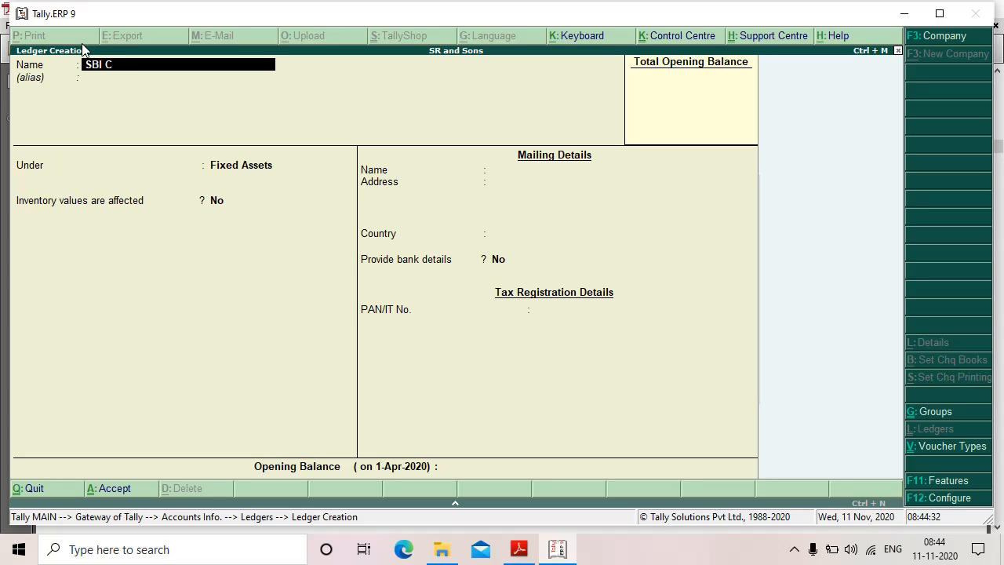
{"action": "type", "text": "urrent Account"}
{"action": "key", "text": "Return"}
{"action": "key", "text": "Return"}
{"action": "type", "text": "Ba"}
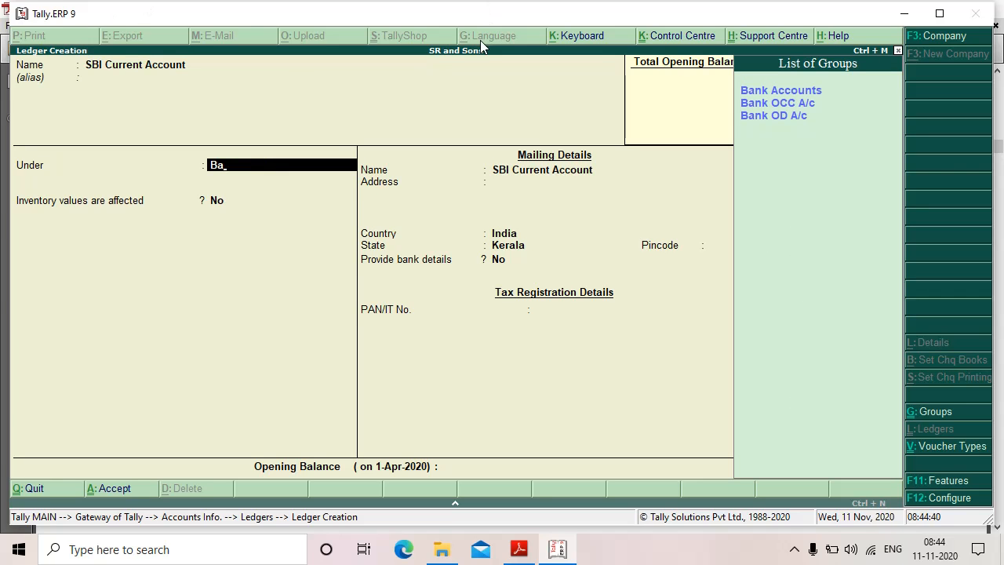
{"action": "left_click", "coordinate": [803, 96]}
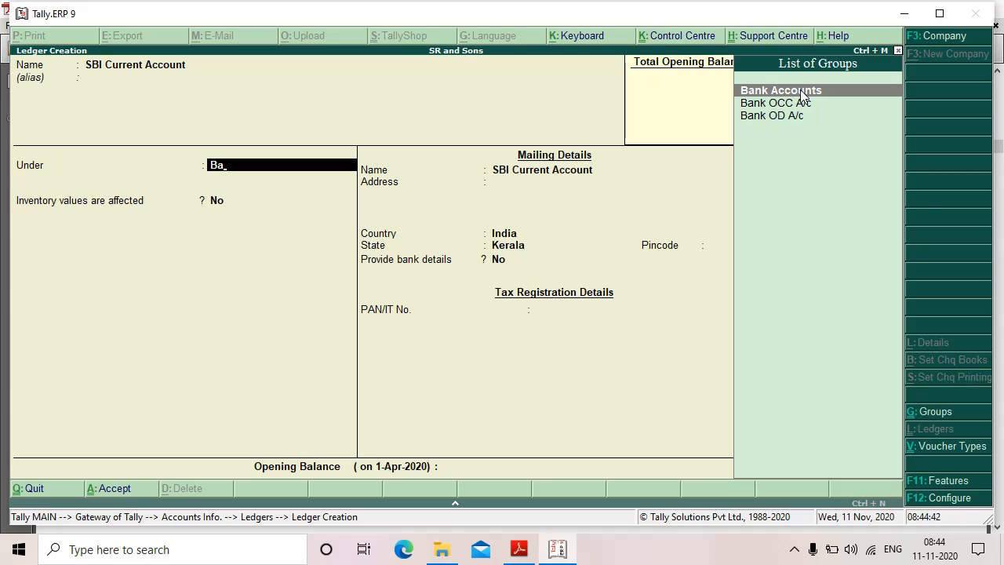
{"action": "left_click", "coordinate": [803, 95]}
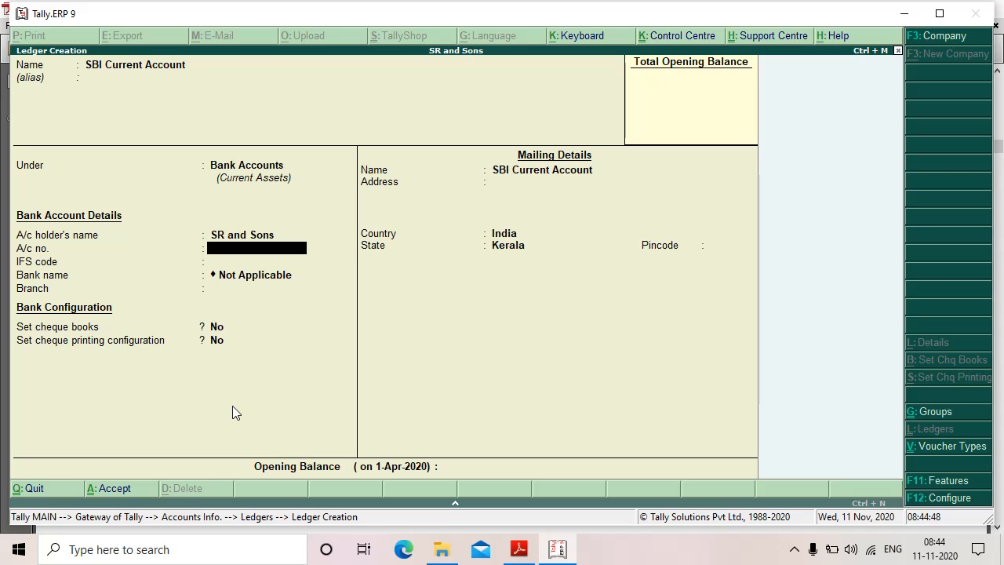
Step: Save the SBI Current Account ledger with bank name Not Applicable, both cheque settings at No, and no opening balance
{"action": "key", "text": "Return"}
{"action": "key", "text": "Return"}
{"action": "key", "text": "Return"}
{"action": "key", "text": "Return"}
{"action": "key", "text": "Return"}
{"action": "key", "text": "Return"}
{"action": "key", "text": "Return"}
{"action": "key", "text": "Return"}
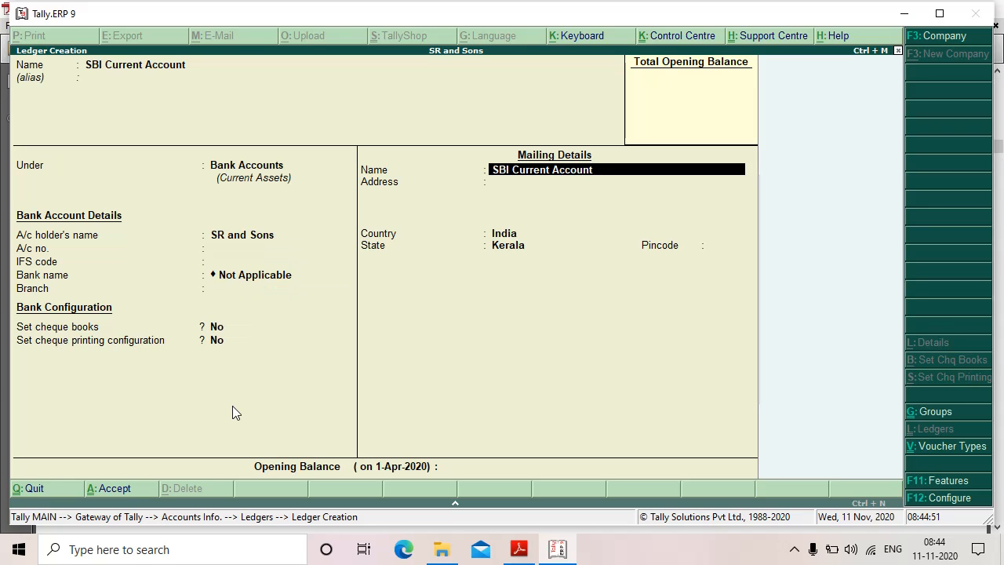
{"action": "key", "text": "Return"}
{"action": "key", "text": "Return"}
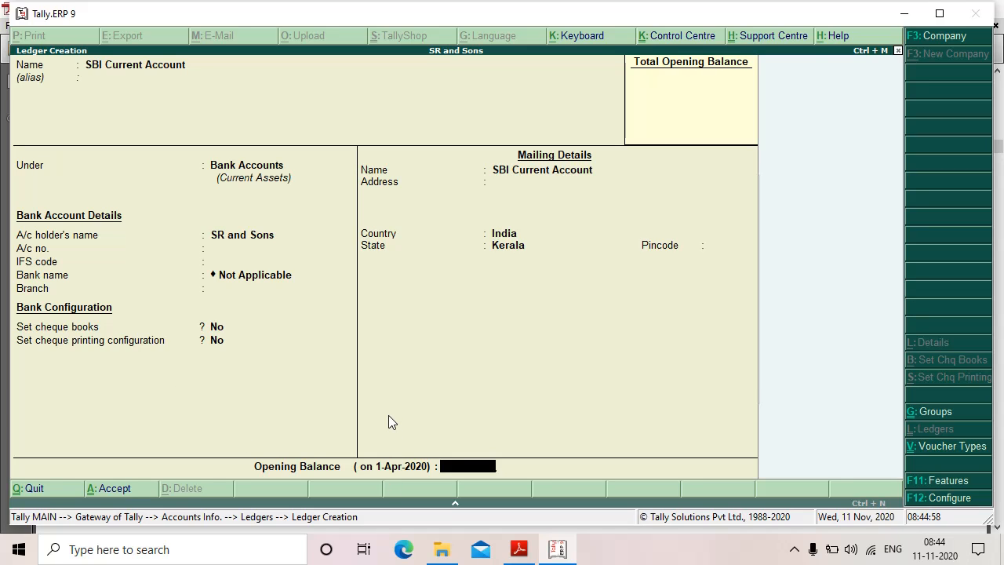
{"action": "key", "text": "Return"}
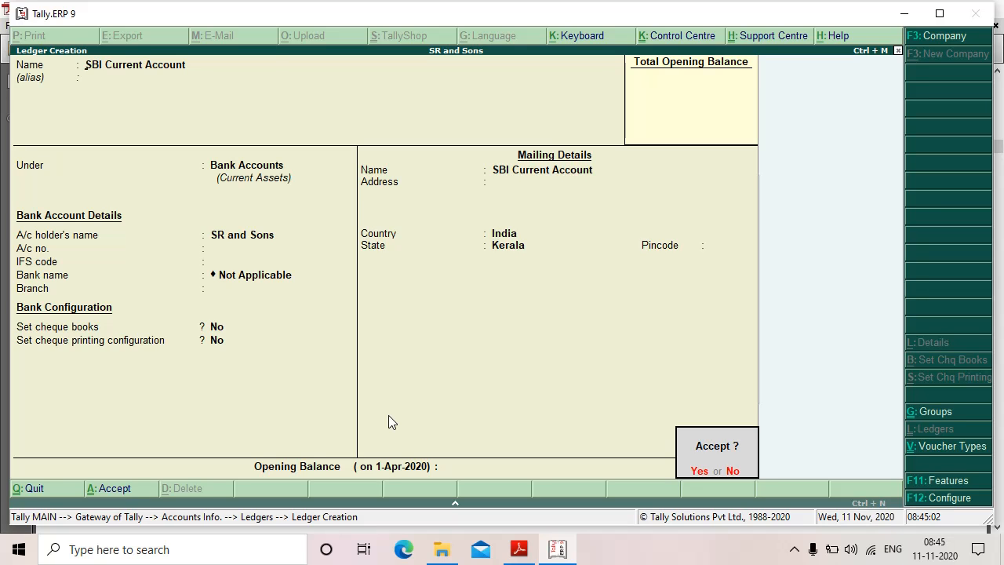
{"action": "key", "text": "Return"}
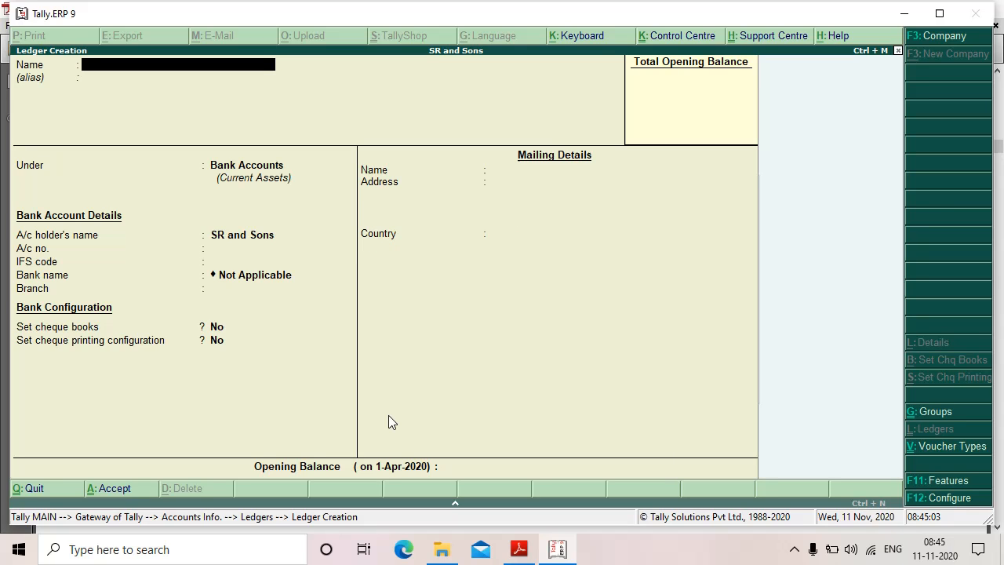
Step: Check the end of Qn.5 in Adobe Reader, and in Tally.ERP 9 leave ledger creation and examine the list of created ledgers
{"action": "left_click", "coordinate": [526, 557]}
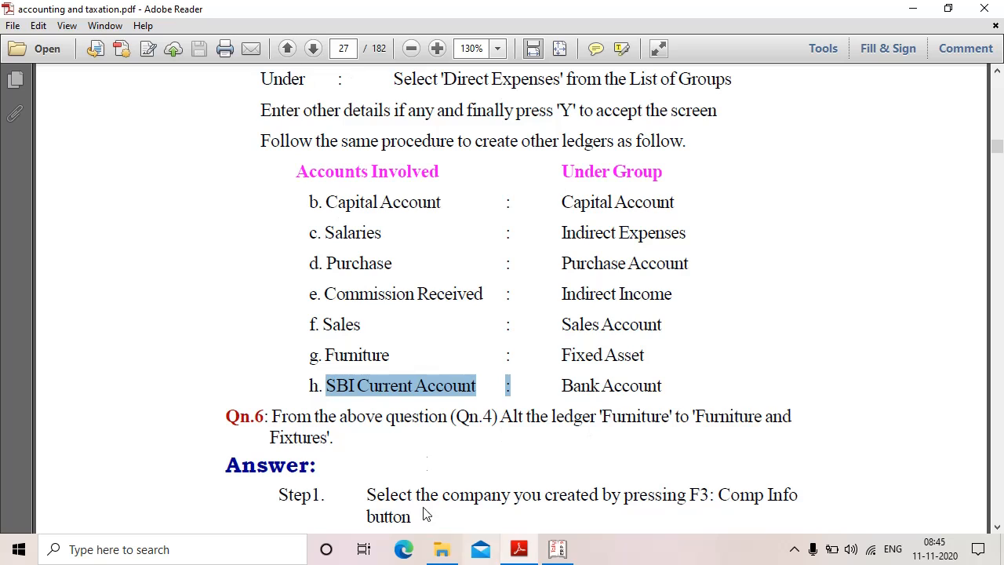
{"action": "left_click", "coordinate": [568, 554]}
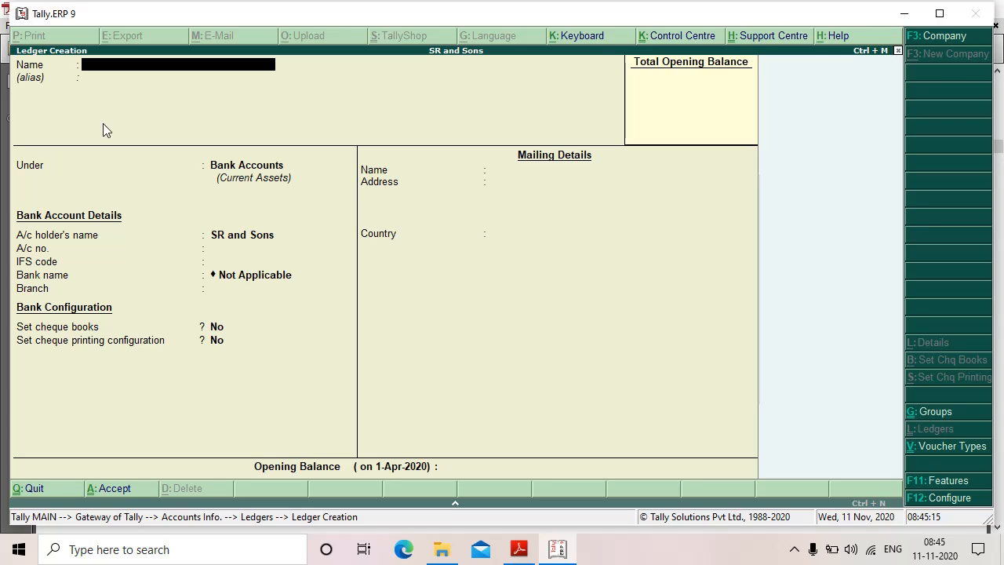
{"action": "left_click", "coordinate": [32, 496]}
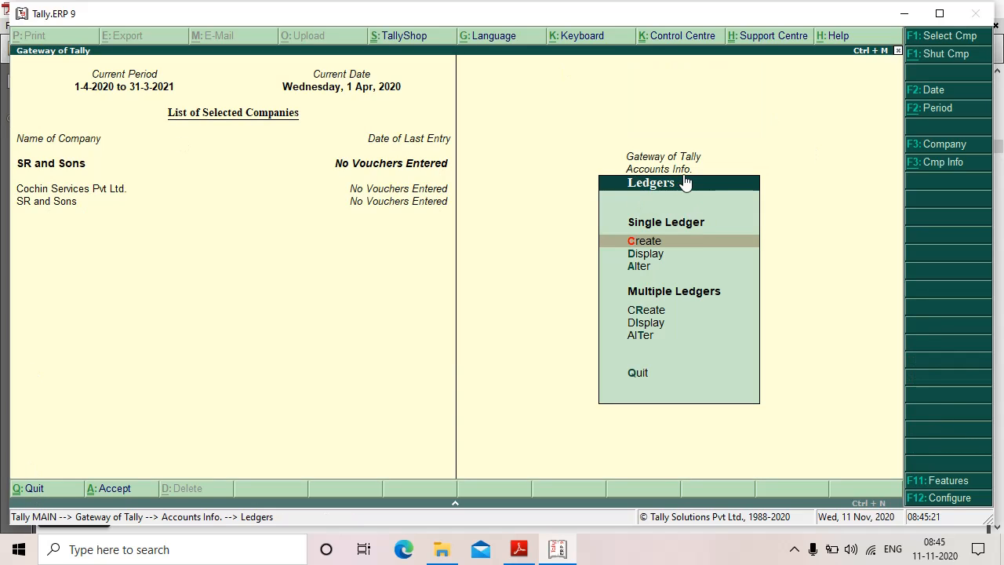
{"action": "left_click", "coordinate": [648, 253]}
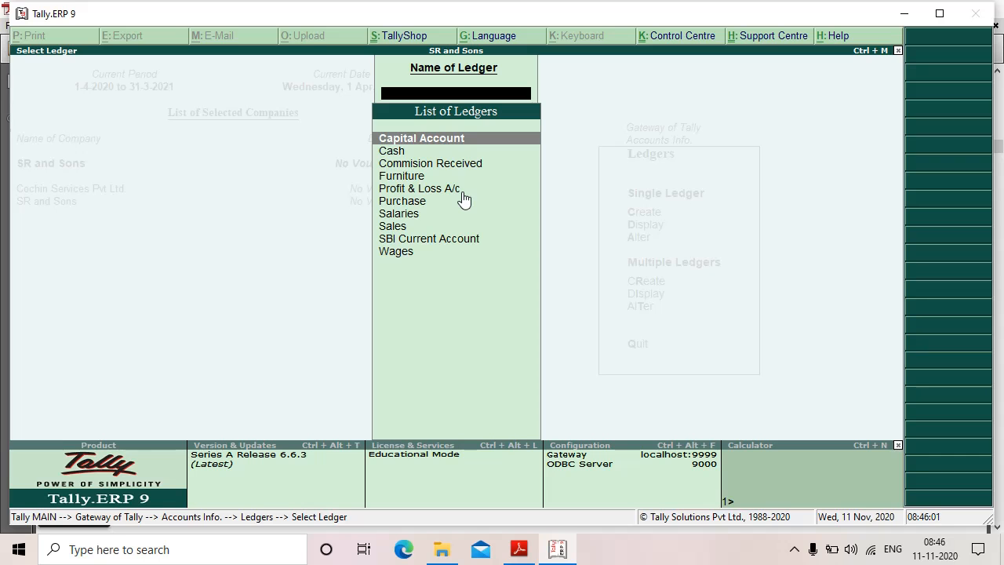
{"action": "key", "text": "Escape"}
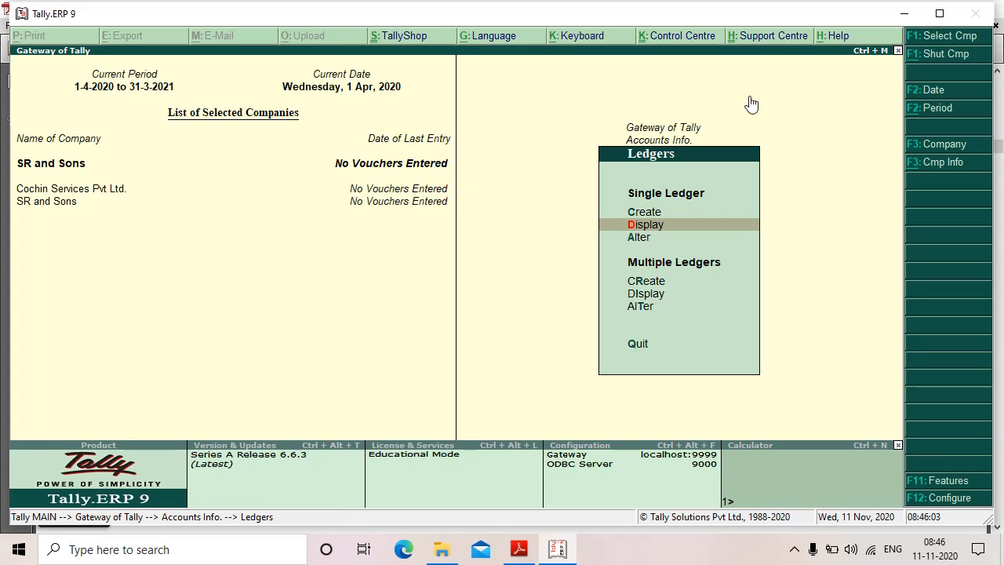
Step: Read the Qn.6 steps for altering the Furniture ledger in Adobe Reader, and in Tally.ERP 9 select the company SR and Sons
{"action": "left_click", "coordinate": [521, 552]}
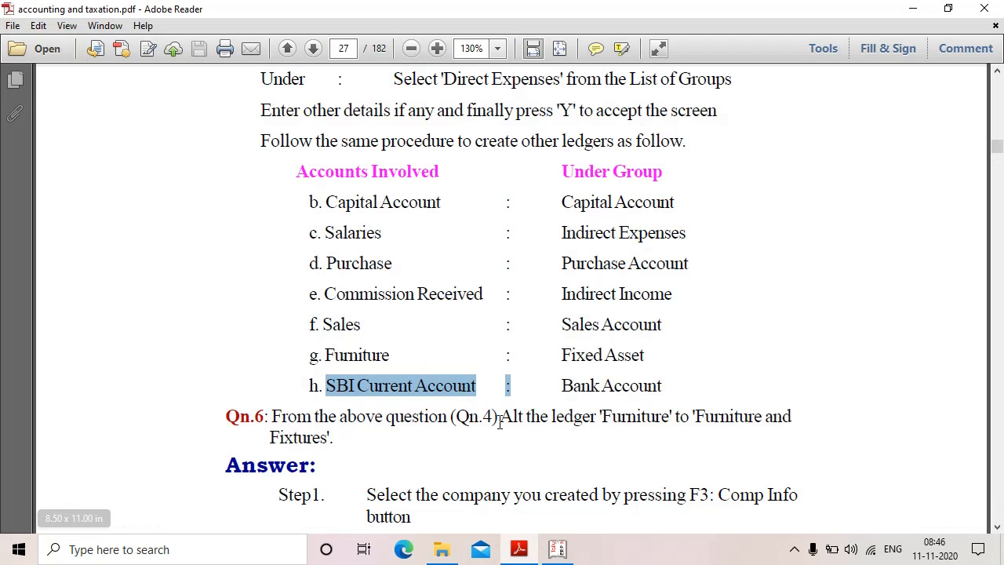
{"action": "scroll", "coordinate": [502, 424], "scroll_direction": "down", "scroll_amount": 5}
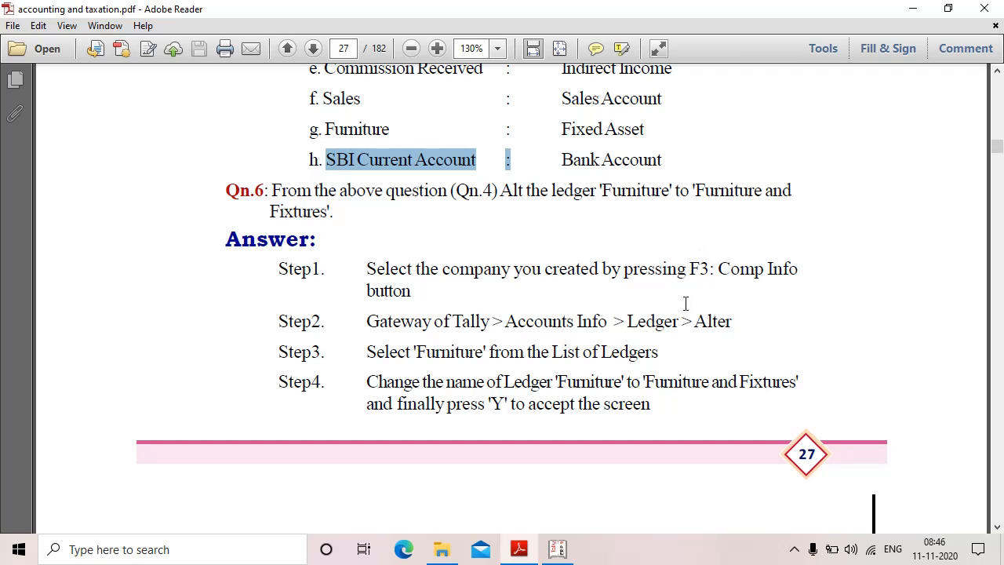
{"action": "scroll", "coordinate": [685, 303], "scroll_direction": "down", "scroll_amount": 2}
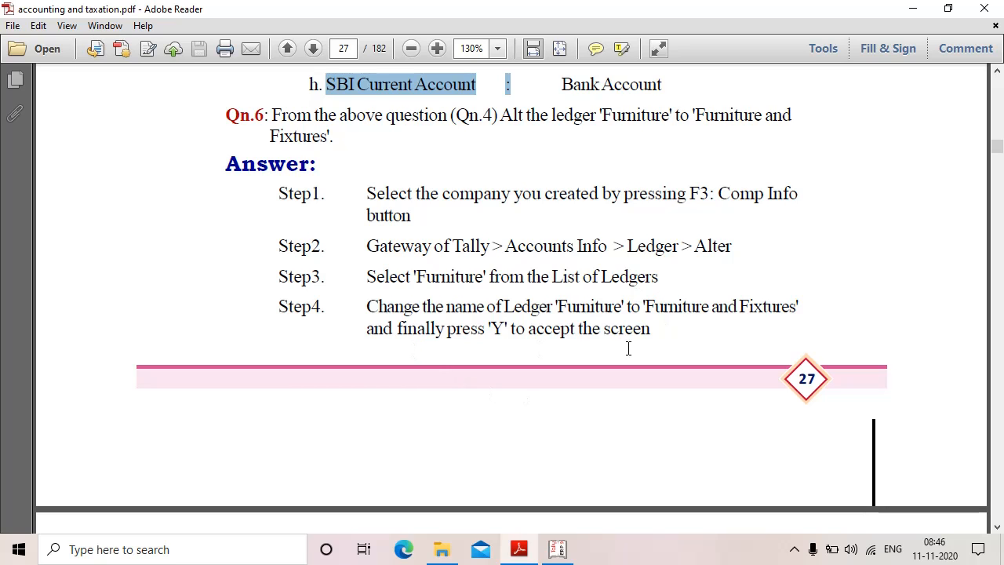
{"action": "left_click", "coordinate": [561, 549]}
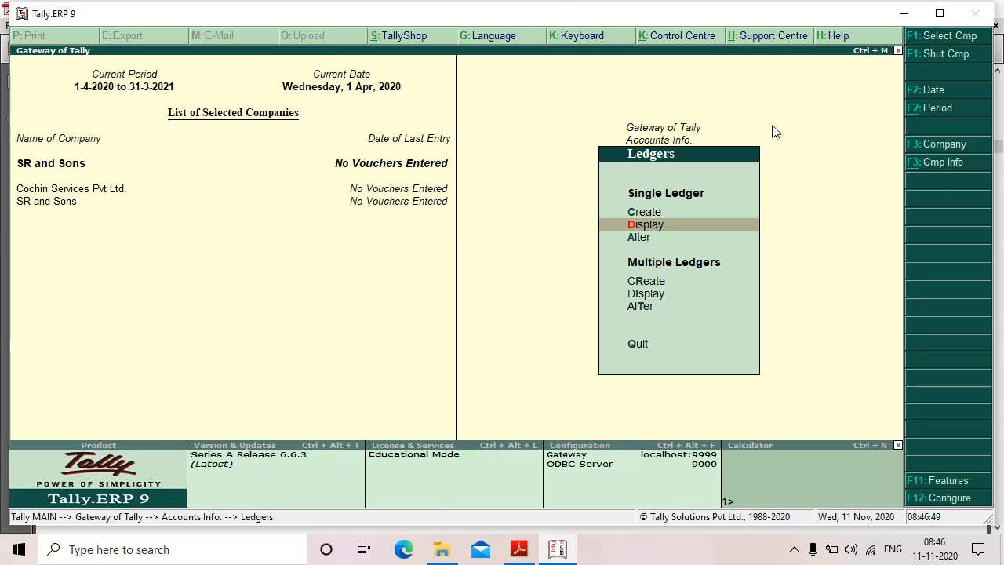
{"action": "left_click", "coordinate": [667, 128]}
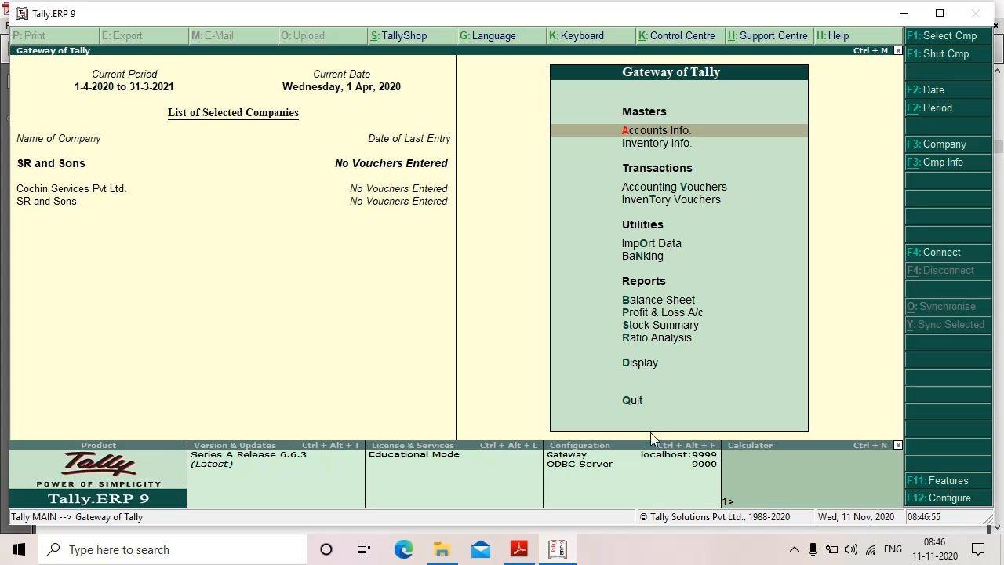
{"action": "left_click", "coordinate": [941, 162]}
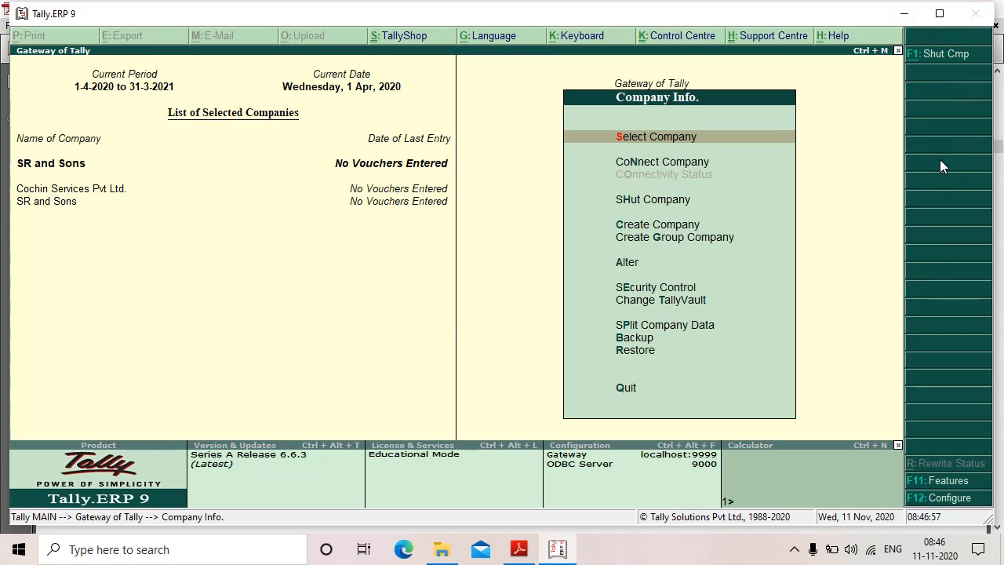
{"action": "left_click", "coordinate": [668, 138]}
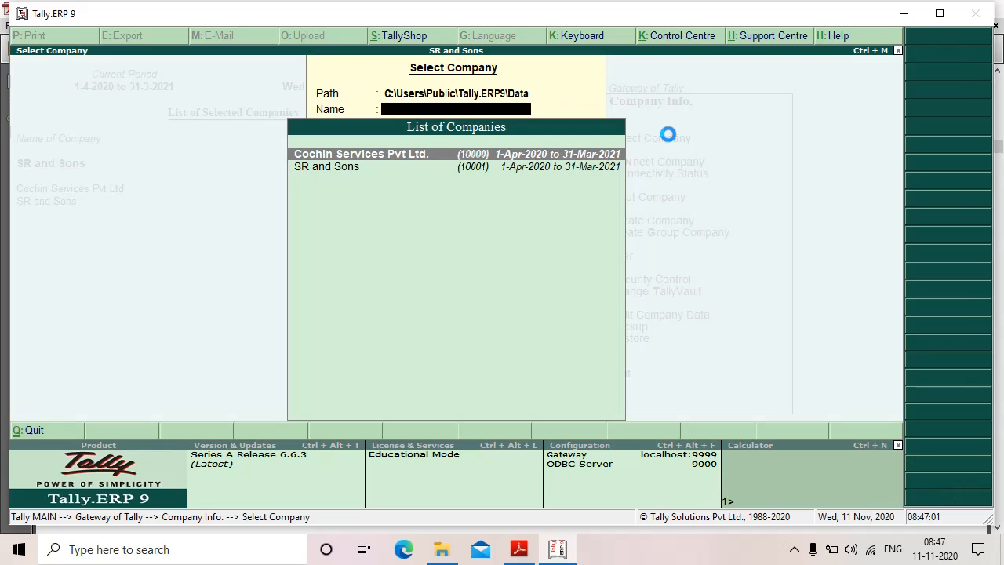
{"action": "left_click", "coordinate": [344, 171]}
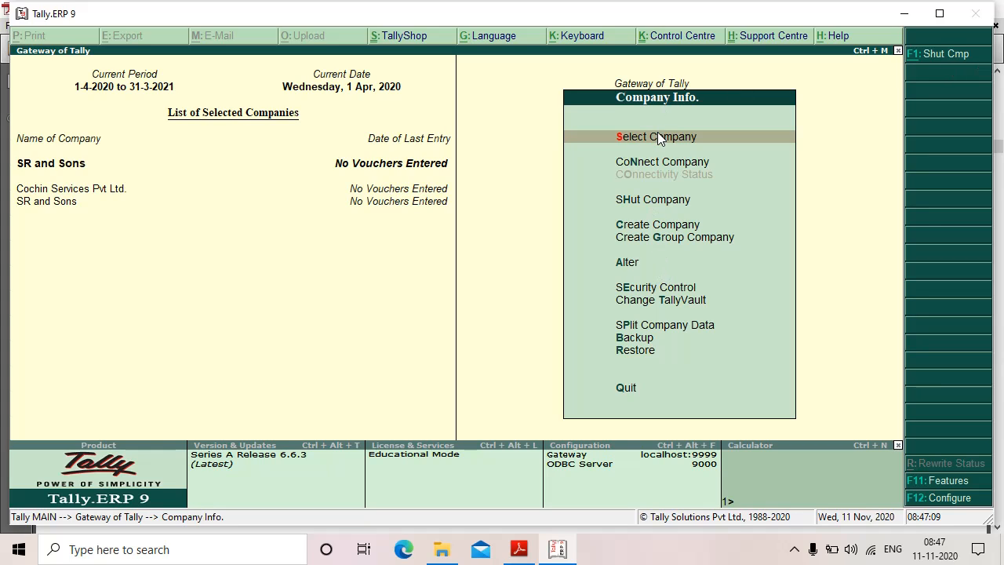
Step: Go back to the Gateway of Tally and open the Furniture ledger of SR and Sons for single-ledger alteration
{"action": "left_click", "coordinate": [663, 82]}
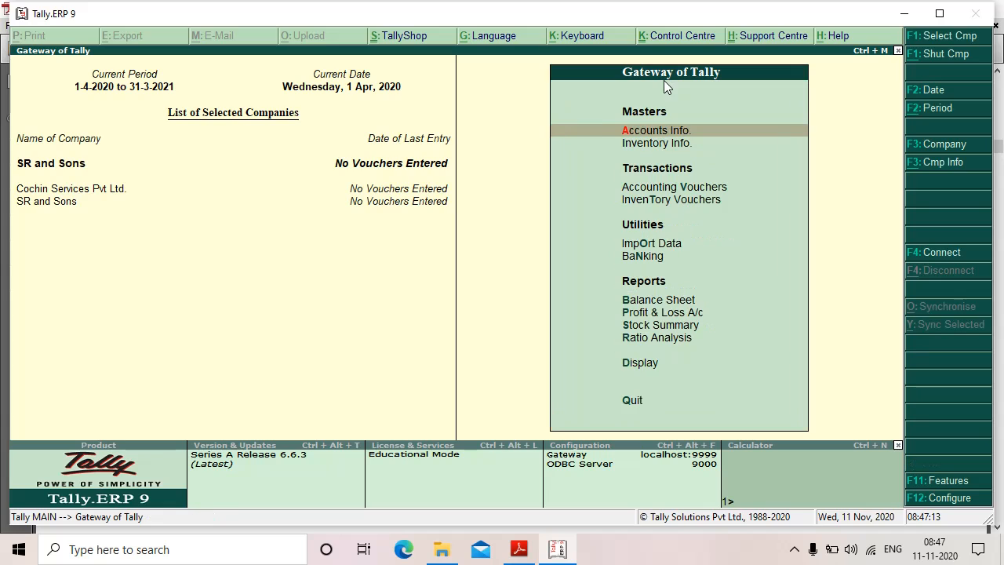
{"action": "left_click", "coordinate": [656, 131]}
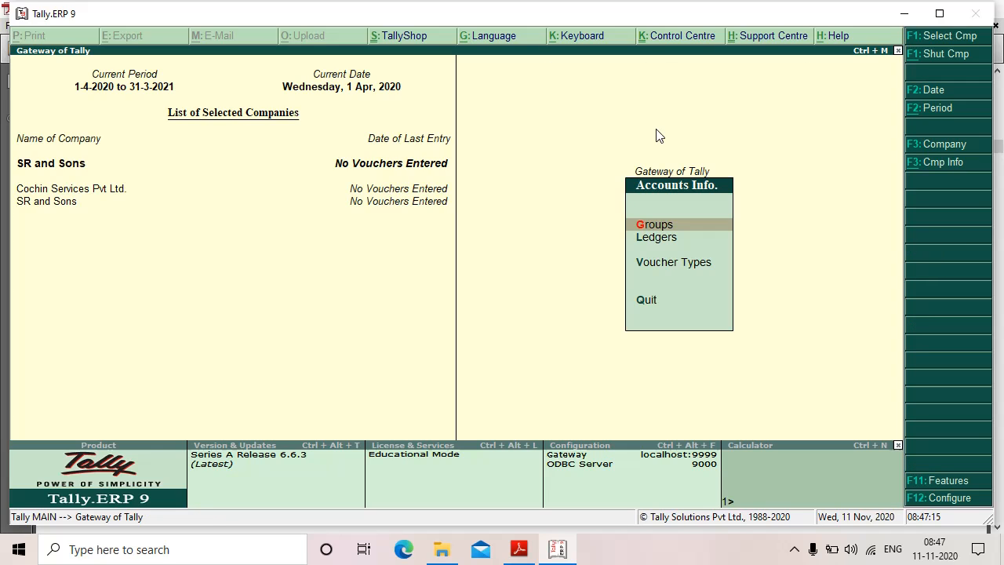
{"action": "left_click", "coordinate": [670, 238]}
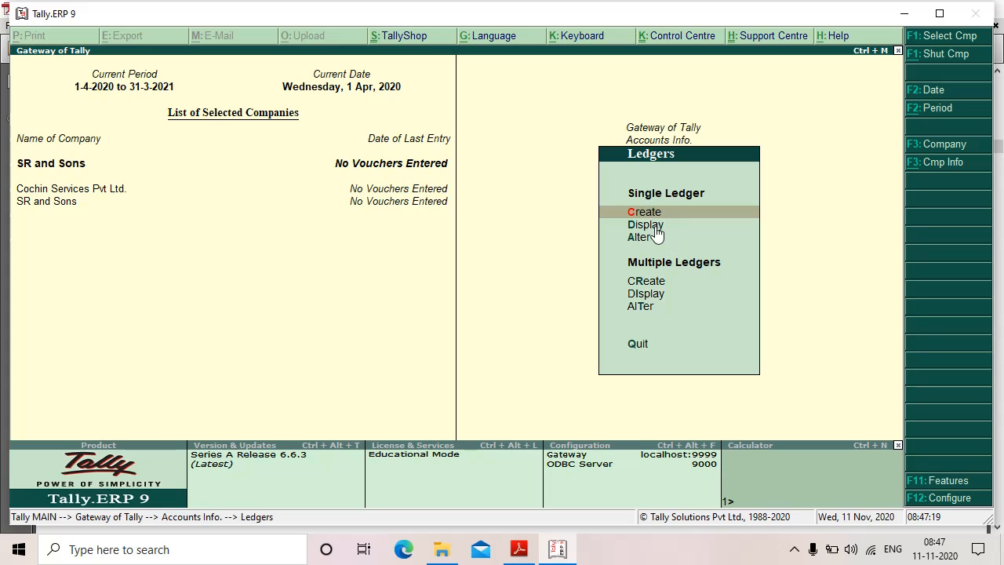
{"action": "left_click", "coordinate": [639, 236]}
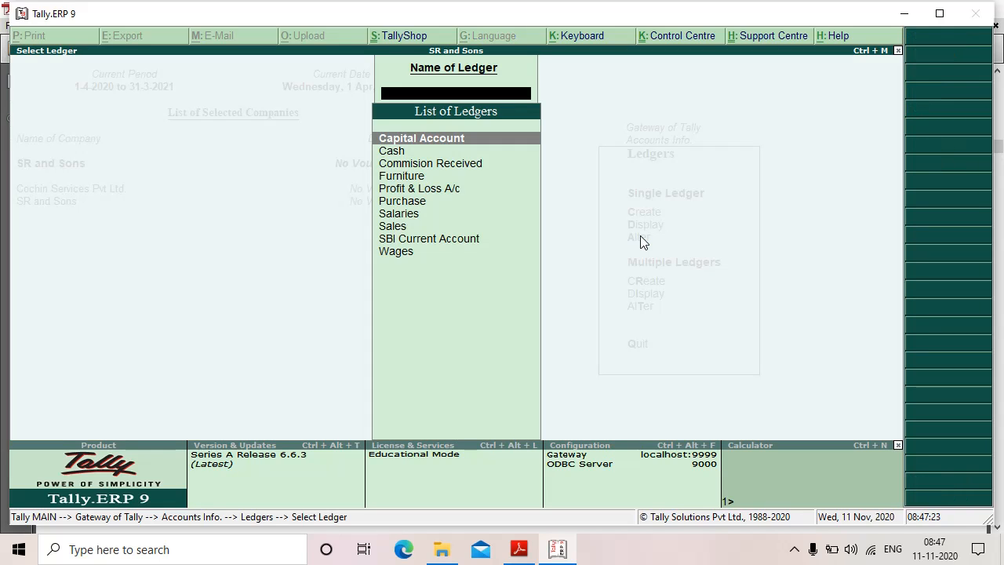
{"action": "left_click", "coordinate": [410, 177]}
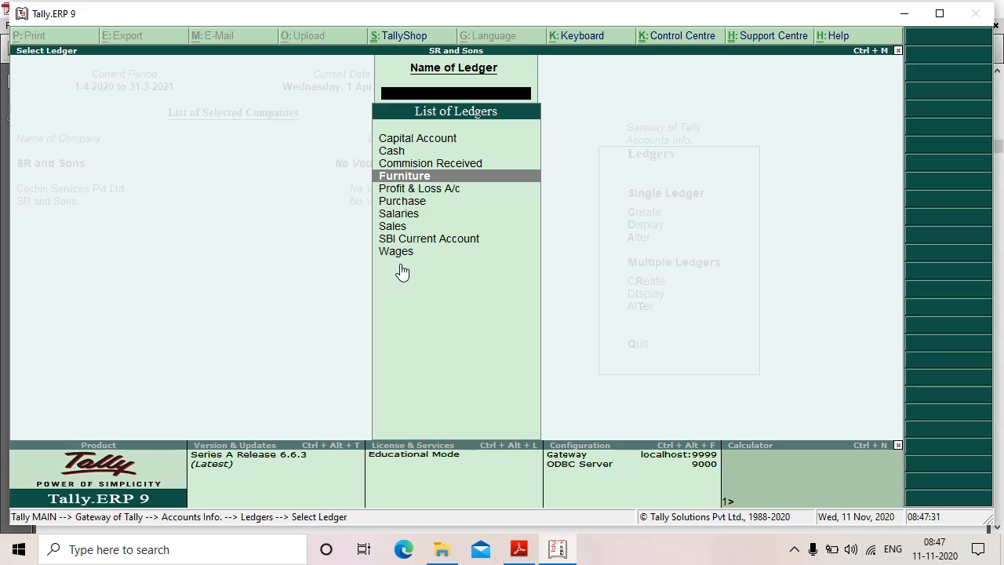
{"action": "left_click", "coordinate": [405, 178]}
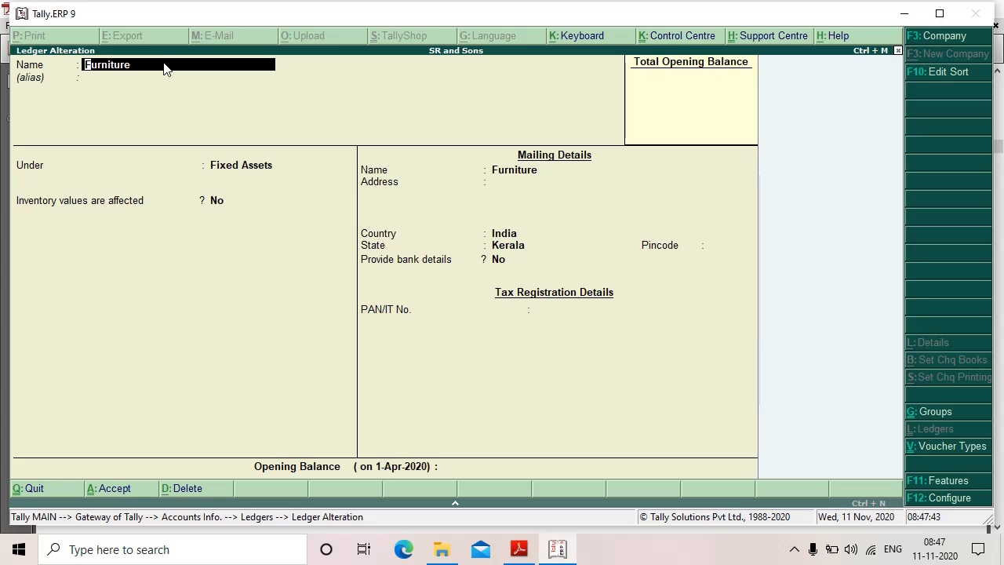
Step: Rename the Furniture ledger as Furniture And Fixture
{"action": "key", "text": "Return"}
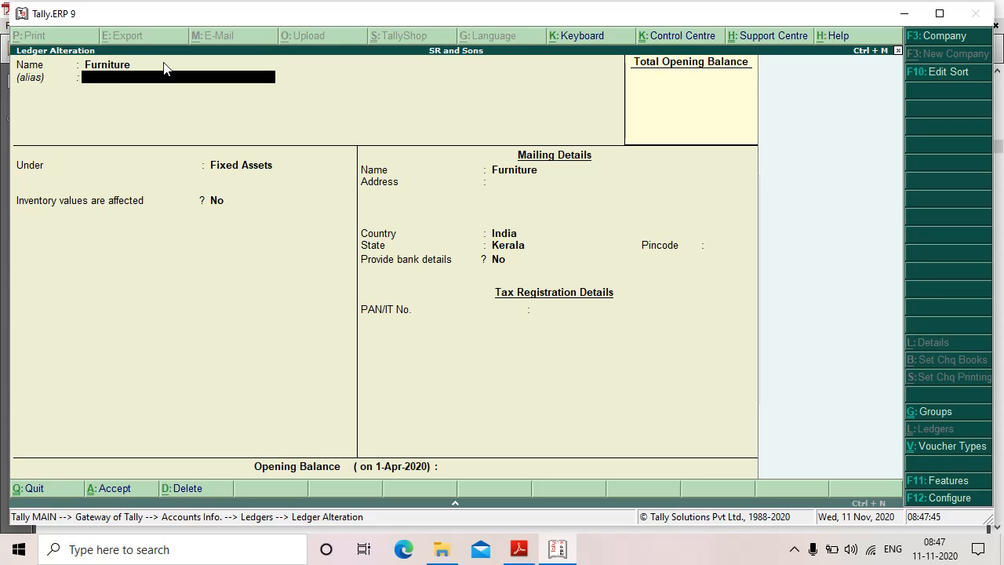
{"action": "left_click", "coordinate": [164, 63]}
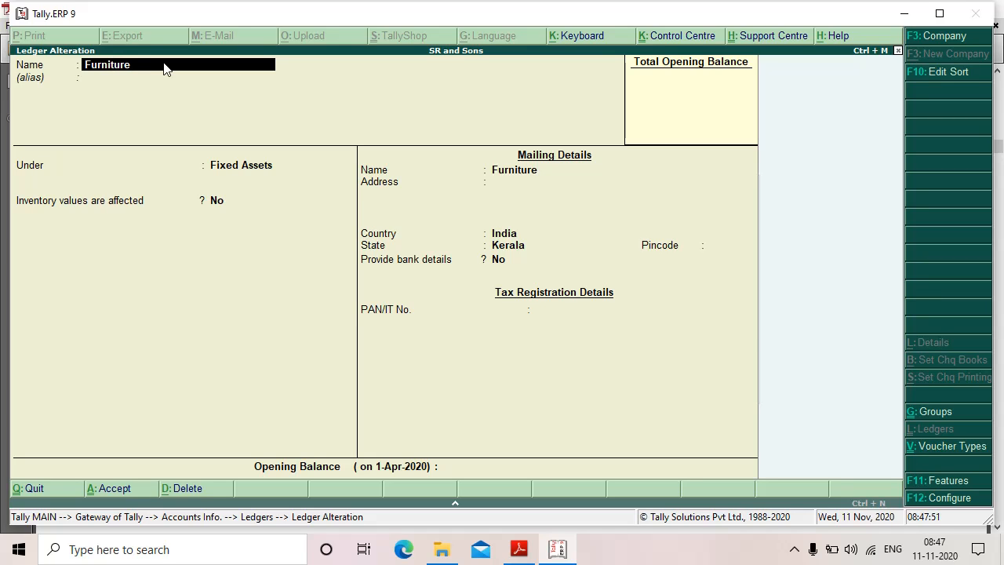
{"action": "type", "text": "And Fixture"}
{"action": "key", "text": "Return"}
Step: Save the altered ledger, keeping Fixed Assets, inventory values No, India, Kerala, bank details No and no opening balance, and leave ledger alteration
{"action": "key", "text": "Return"}
{"action": "key", "text": "Return"}
{"action": "key", "text": "Return"}
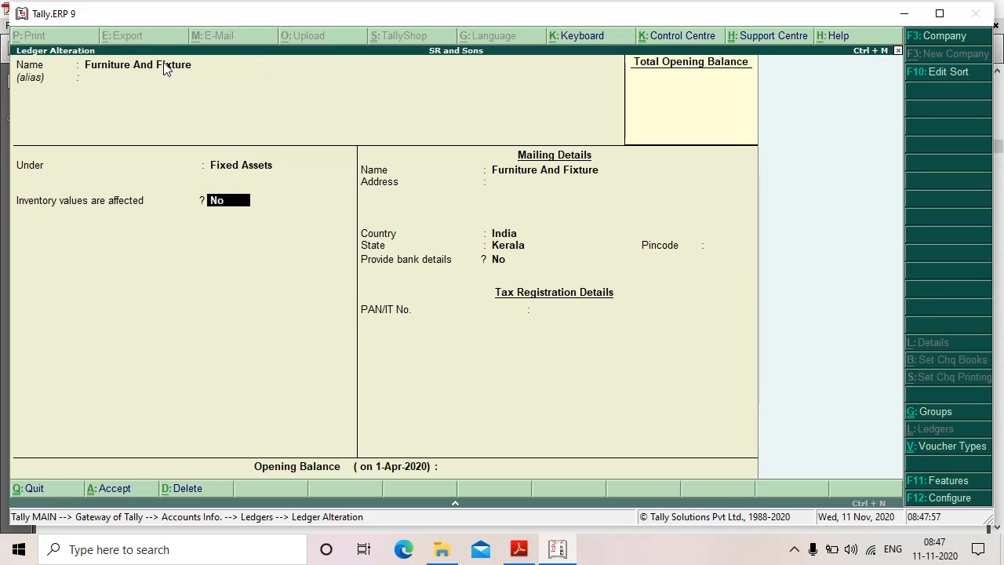
{"action": "key", "text": "Return"}
{"action": "key", "text": "Return"}
{"action": "key", "text": "Return"}
{"action": "key", "text": "Return"}
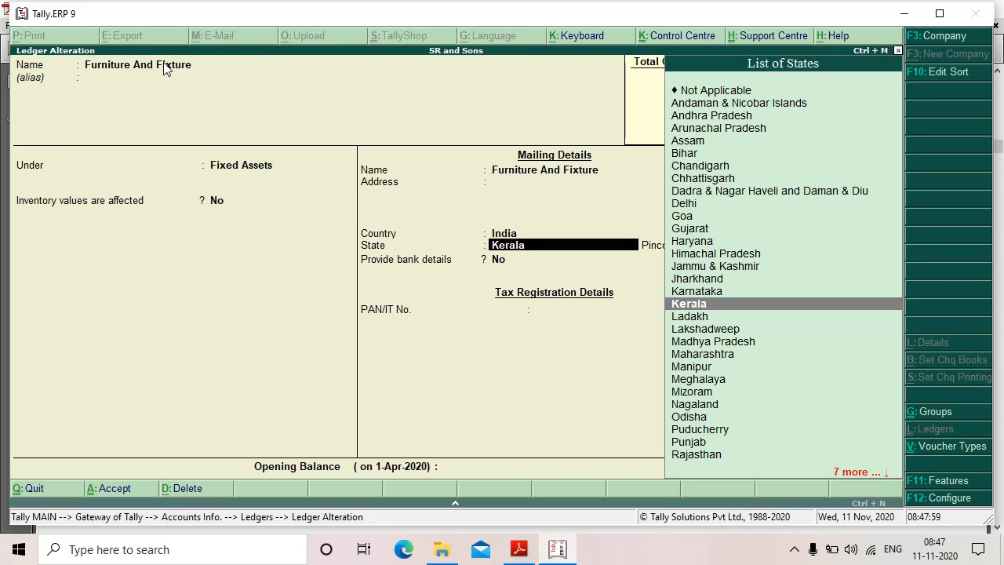
{"action": "key", "text": "Return"}
{"action": "key", "text": "Return"}
{"action": "key", "text": "Return"}
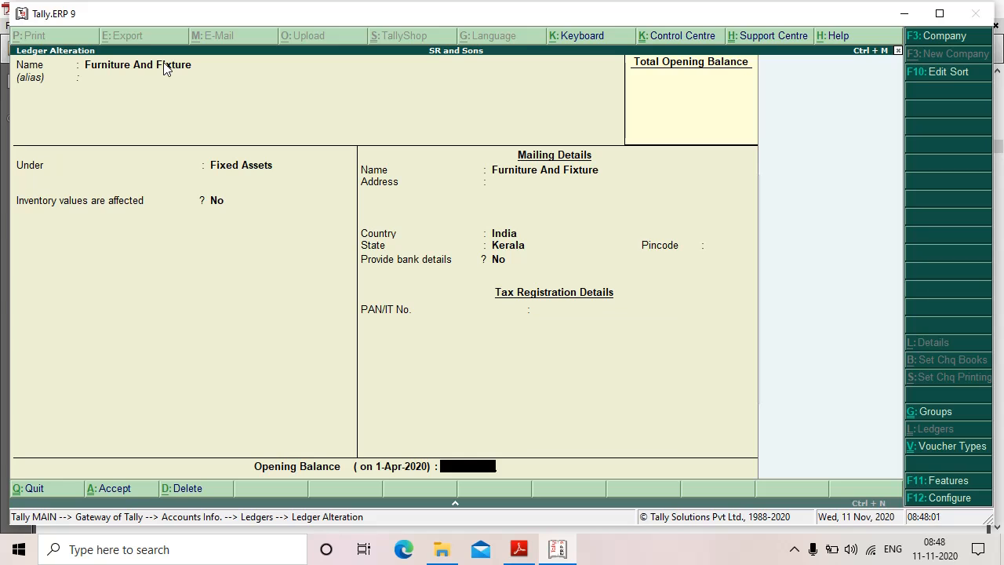
{"action": "key", "text": "Return"}
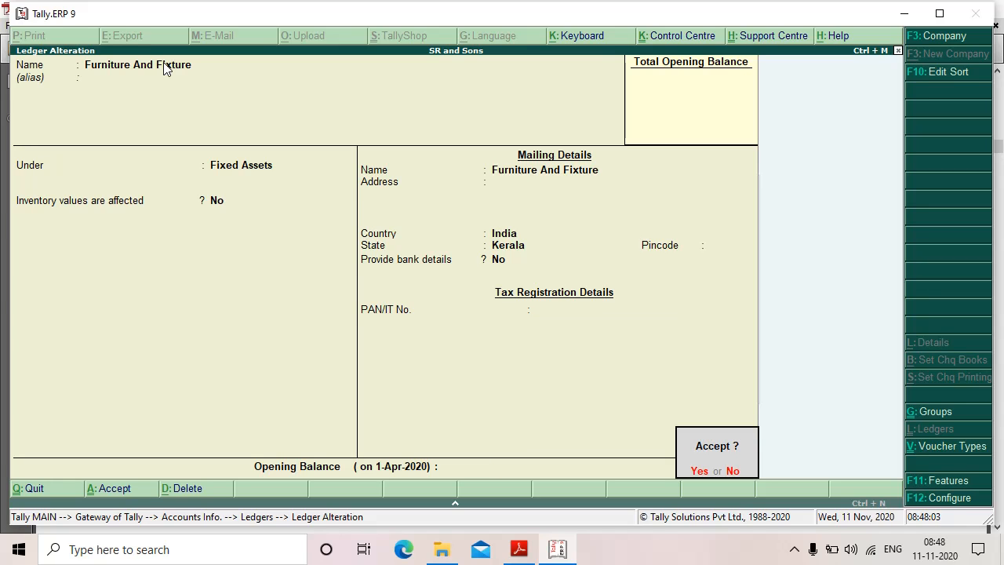
{"action": "key", "text": "Return"}
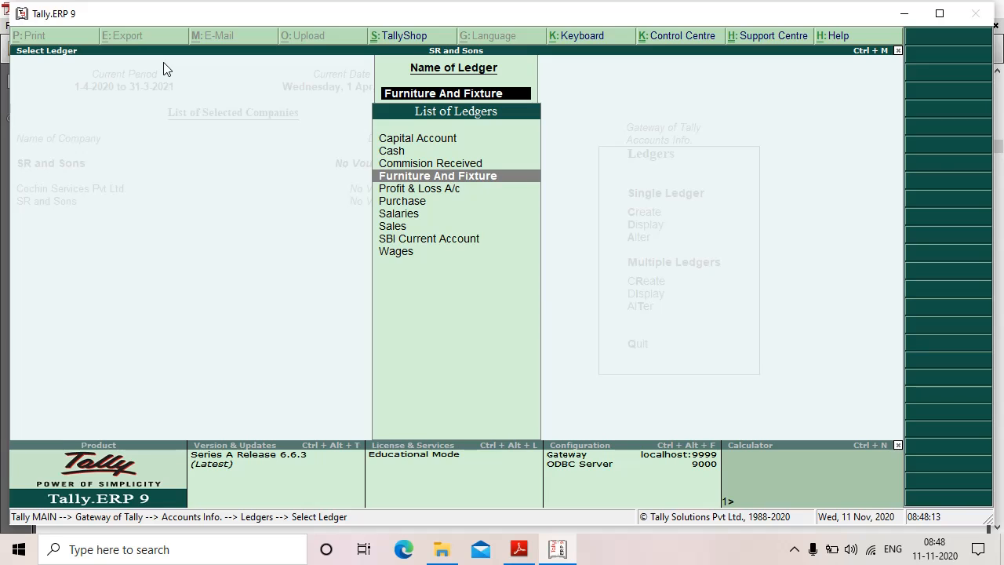
{"action": "key", "text": "Escape"}
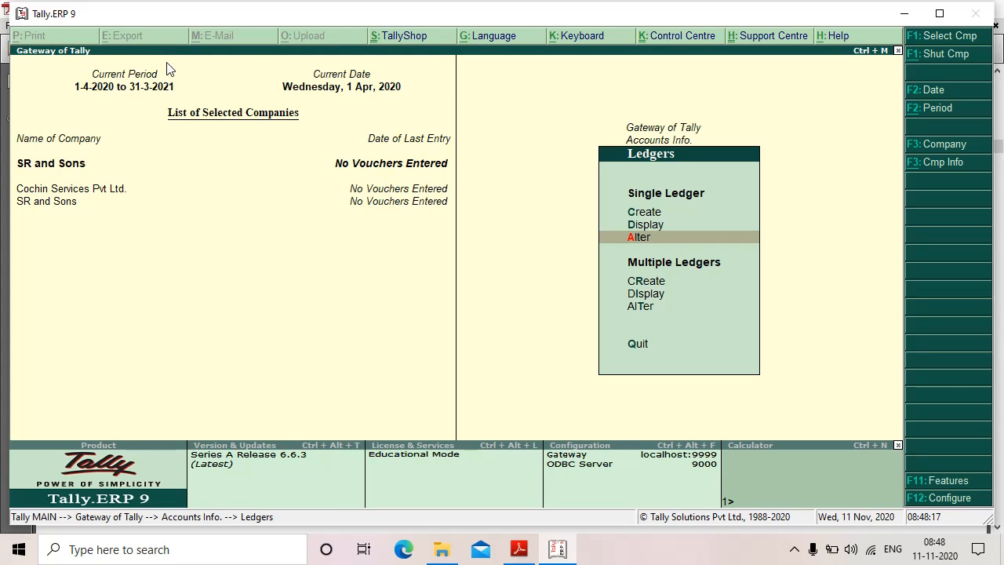
Step: Read the Qn.7 steps for deleting the Commission Received ledger in Adobe Reader, and return to Tally.ERP 9
{"action": "left_click", "coordinate": [518, 549]}
{"action": "scroll", "coordinate": [512, 450], "scroll_direction": "down", "scroll_amount": 12}
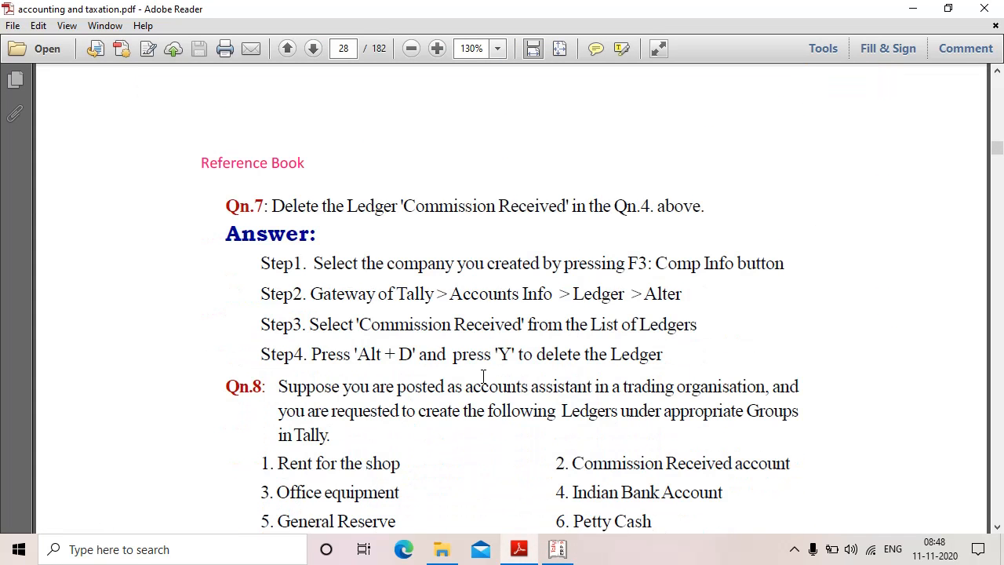
{"action": "scroll", "coordinate": [483, 373], "scroll_direction": "up", "scroll_amount": 1}
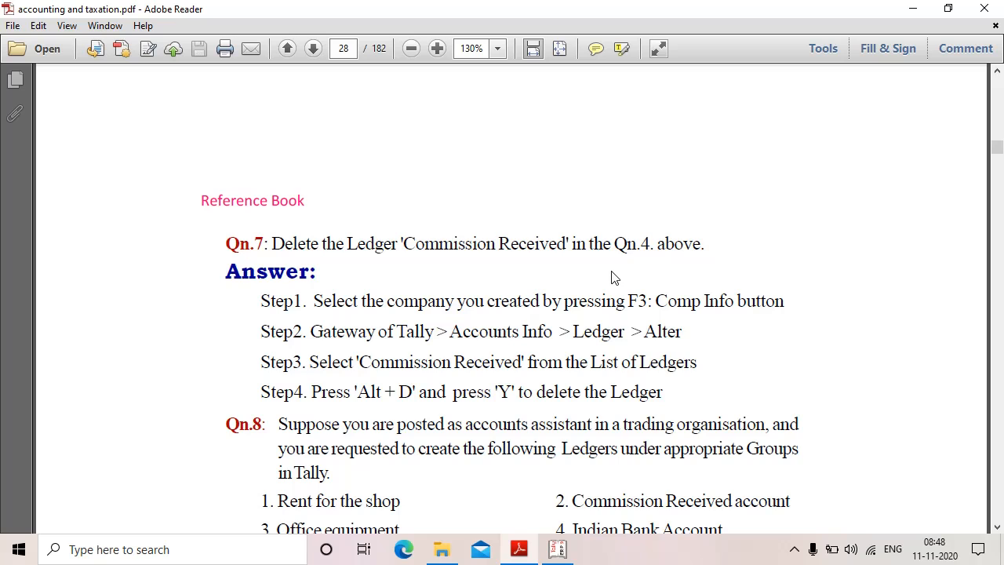
{"action": "scroll", "coordinate": [610, 259], "scroll_direction": "down", "scroll_amount": 1}
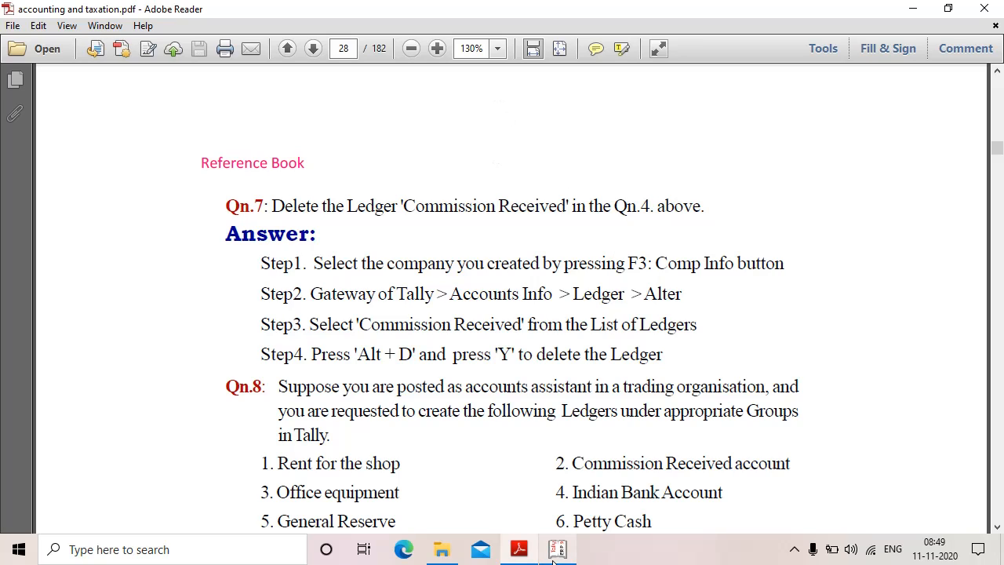
{"action": "mouse_move", "coordinate": [553, 560]}
{"action": "left_click", "coordinate": [563, 428]}
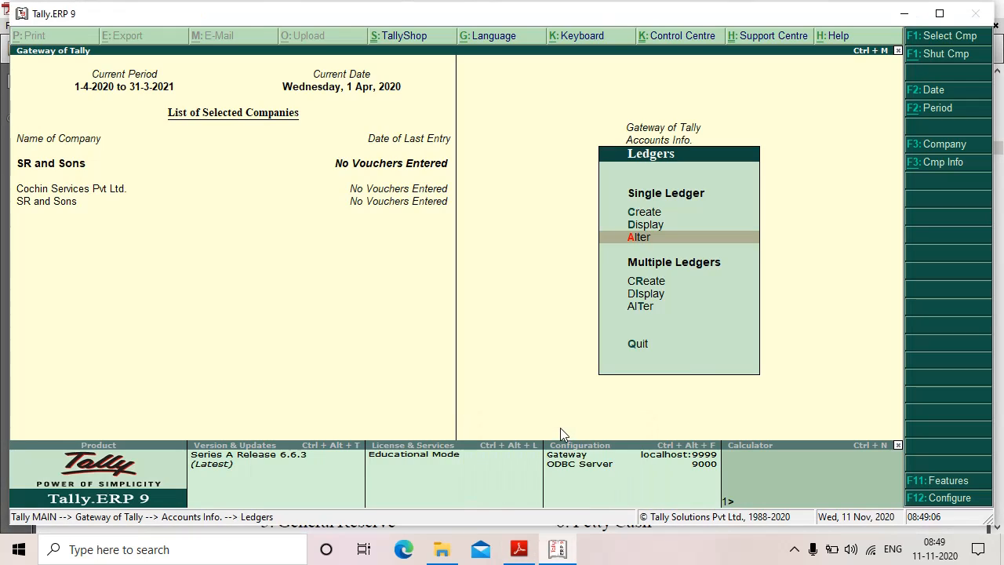
Step: Start altering a single ledger, recheck the Qn.7 steps in Adobe Reader, and in Tally.ERP 9 delete the Commision Received ledger
{"action": "left_click", "coordinate": [643, 236]}
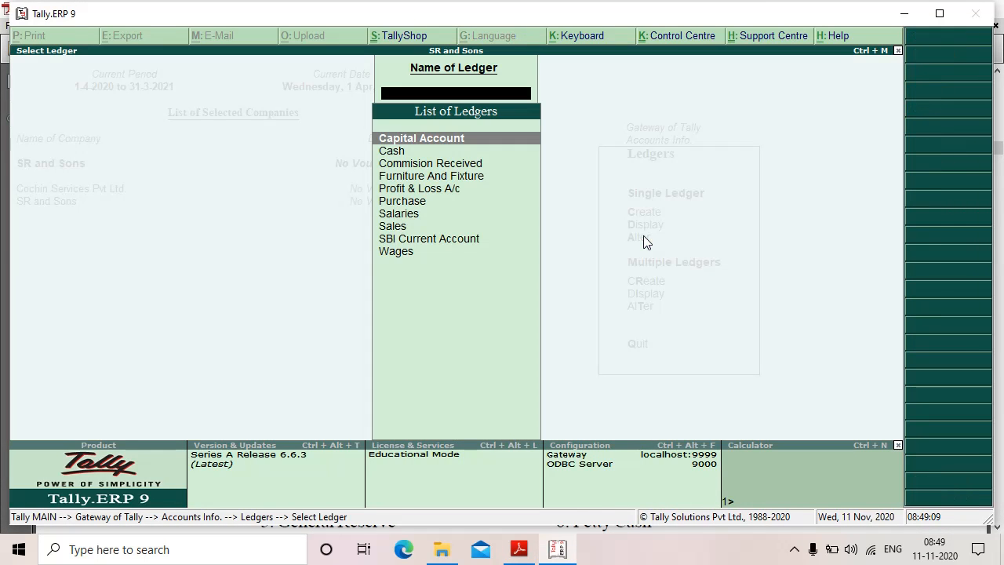
{"action": "left_click", "coordinate": [519, 550]}
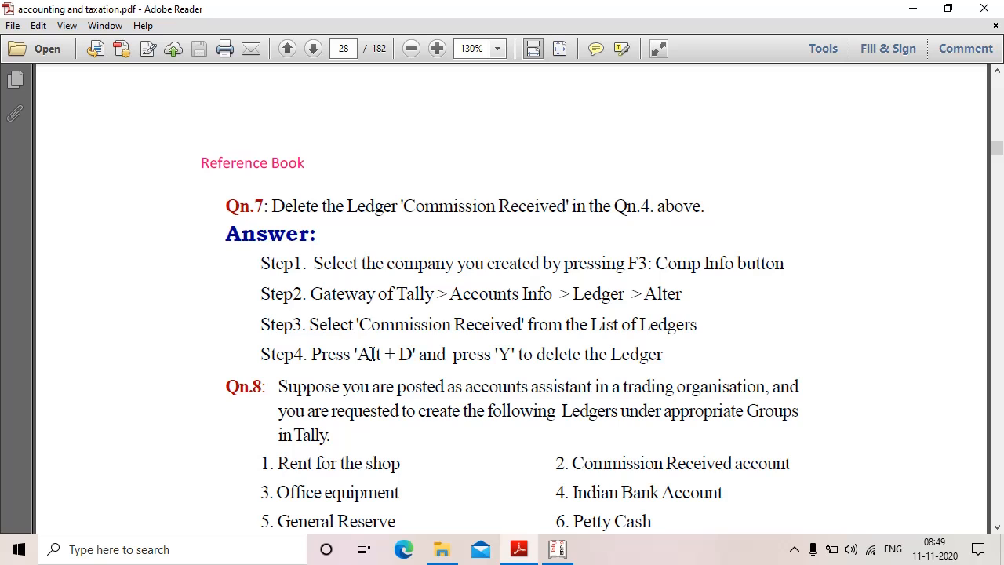
{"action": "left_click", "coordinate": [559, 549]}
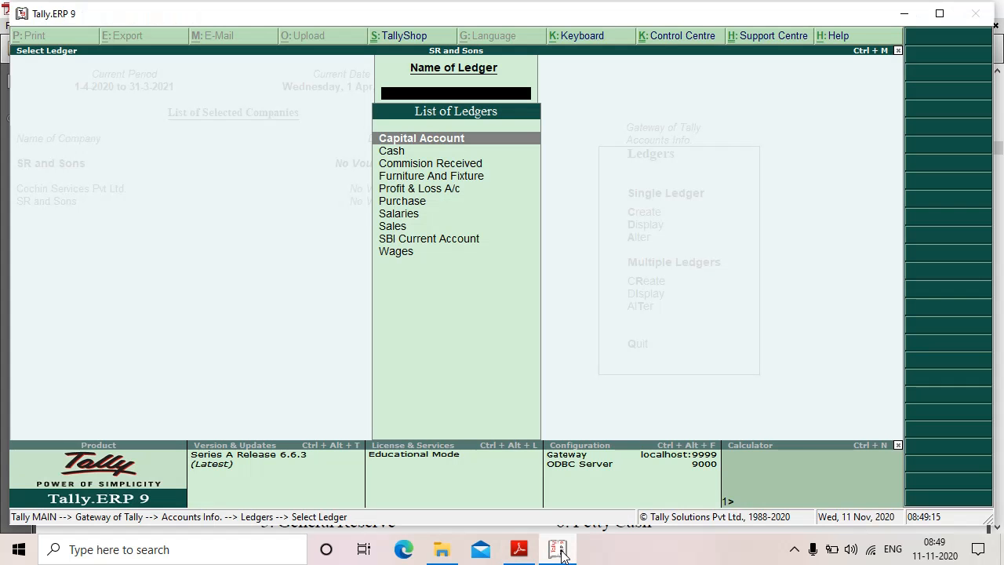
{"action": "left_click", "coordinate": [442, 163]}
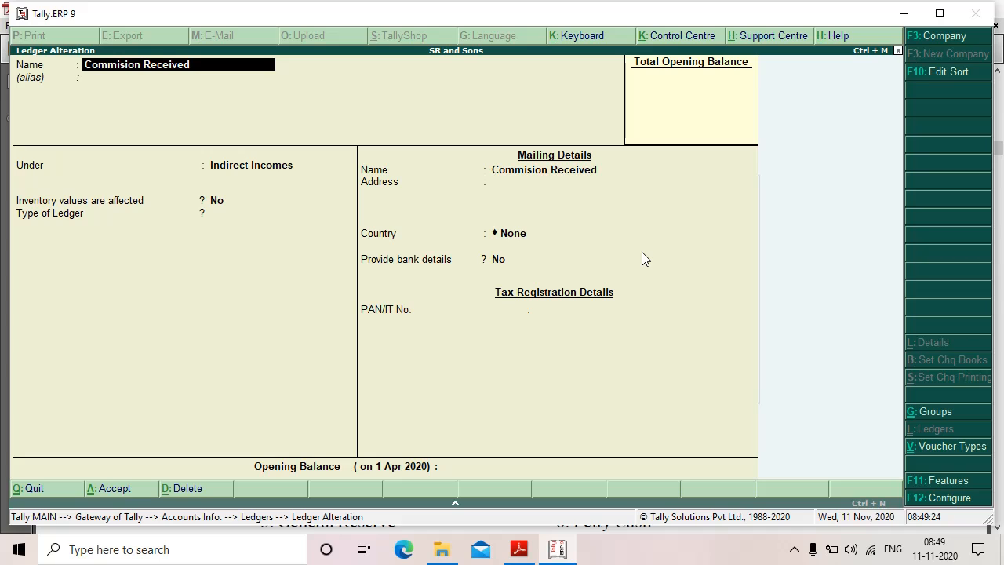
{"action": "key", "text": "alt+d"}
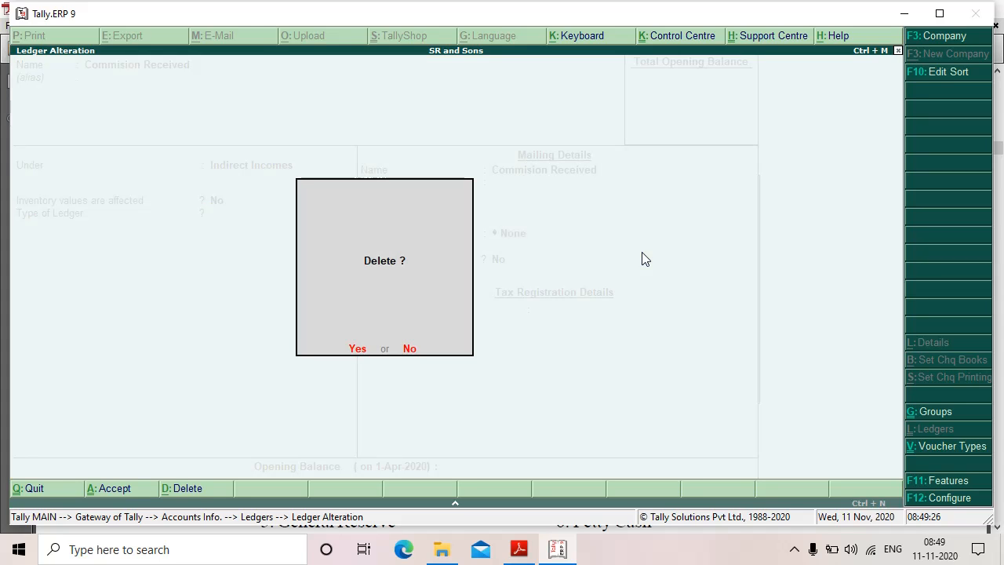
{"action": "left_click", "coordinate": [359, 351]}
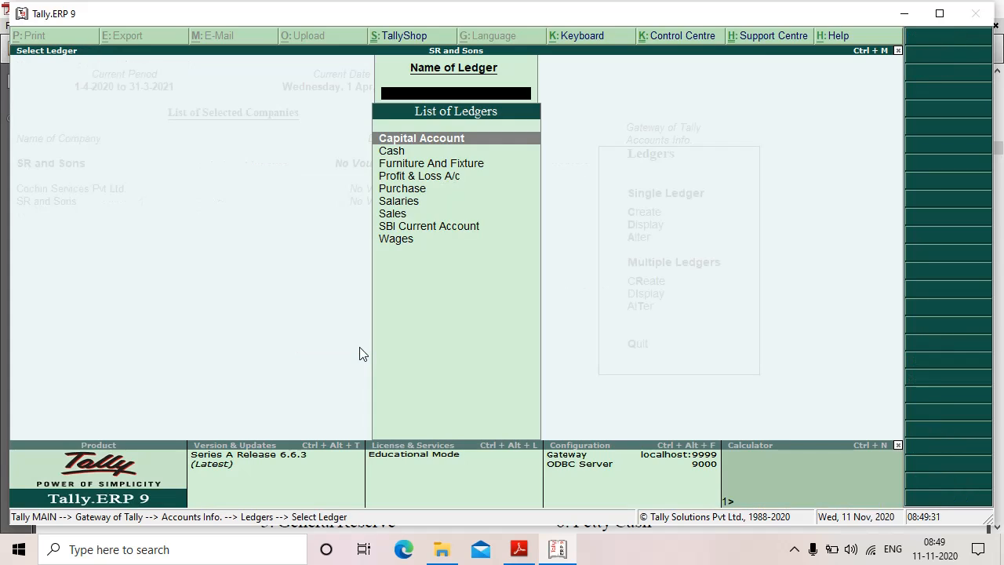